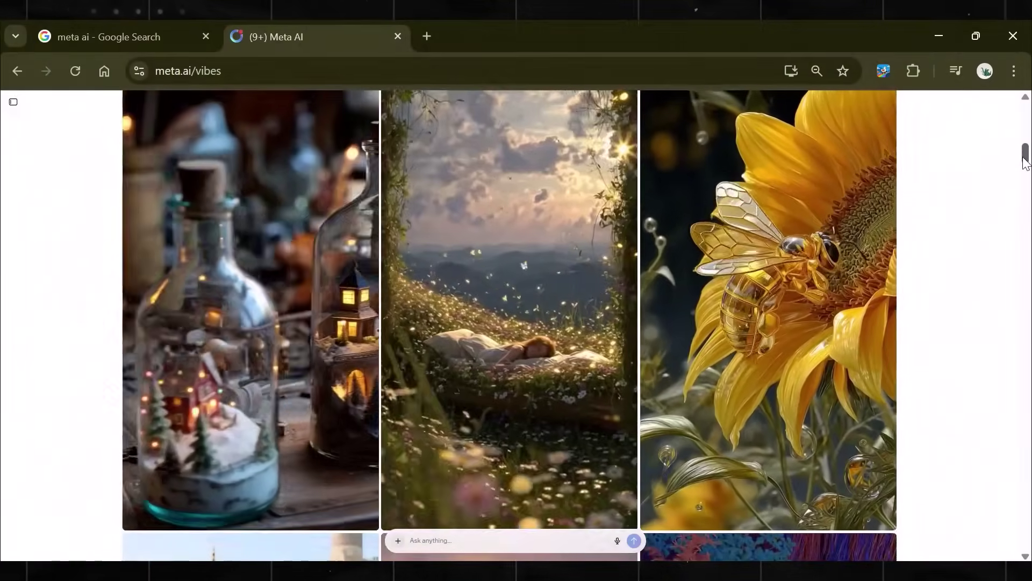
Step back through the eagle, flaming rose and Emily in Paris posts to the S class Mercedes post.
left_click_drag(1025, 161, 1025, 316)
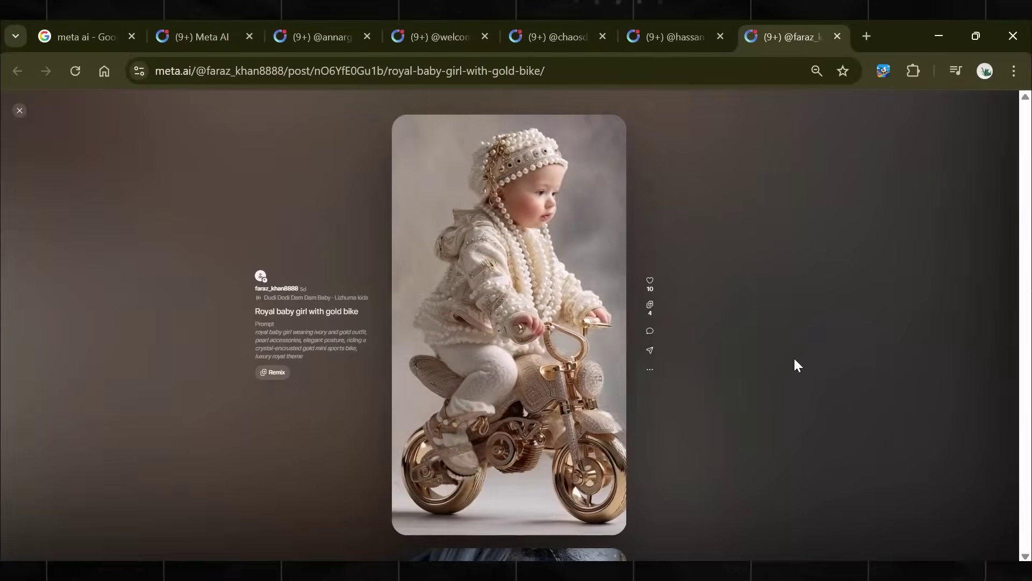
key("ctrl+shift+Tab")
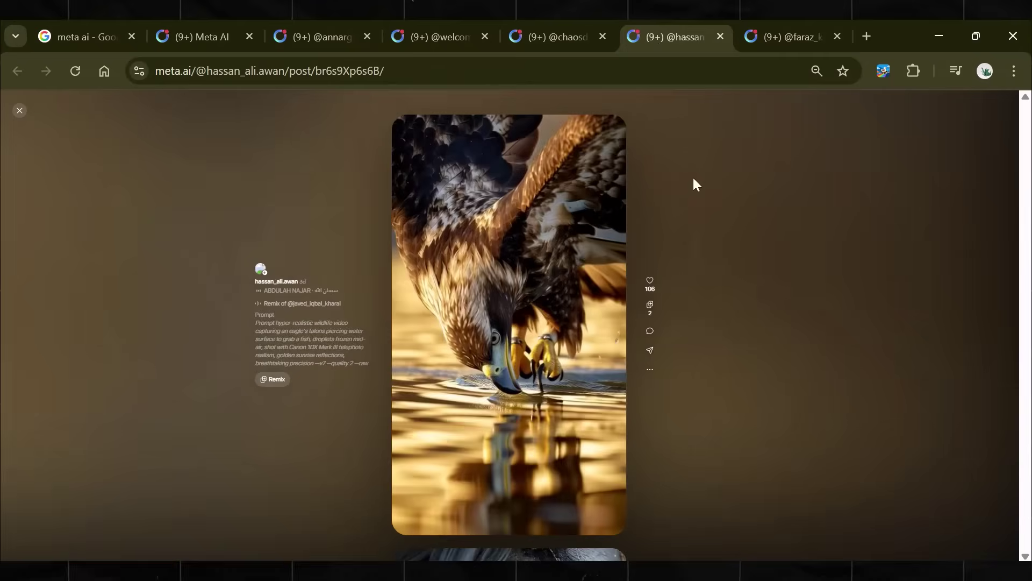
key("ctrl+shift+Tab")
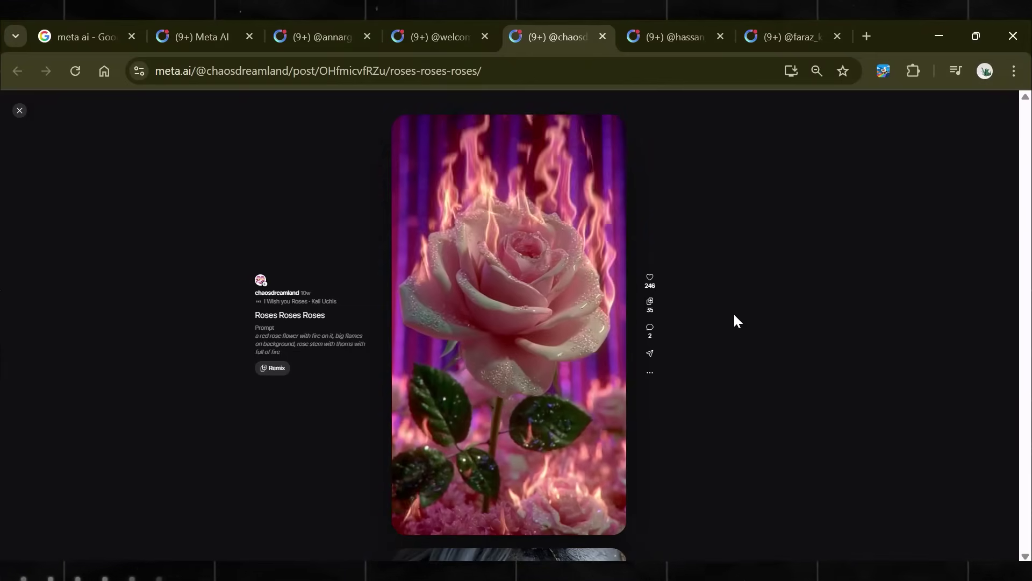
key("ctrl+shift+Tab")
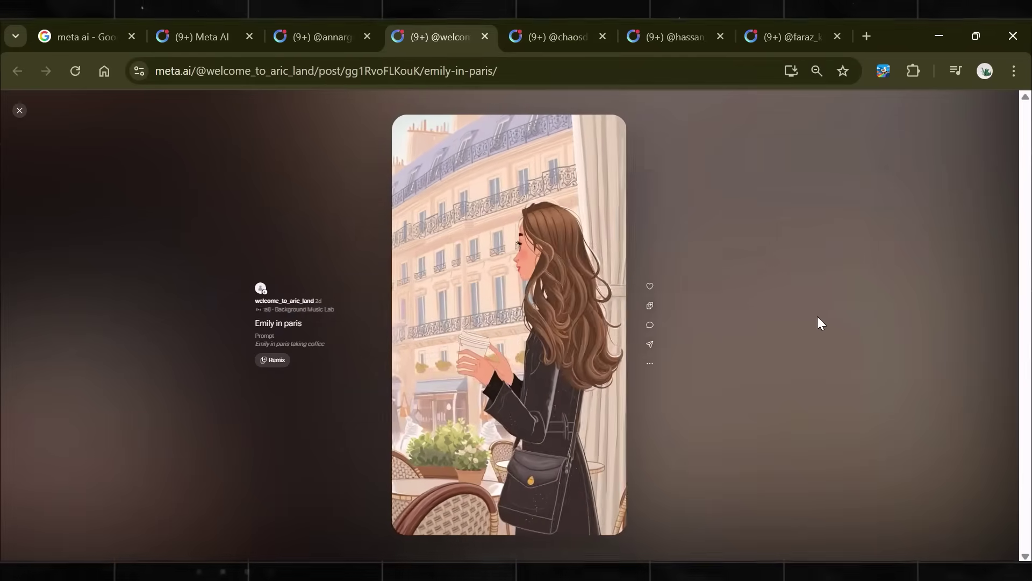
key("ctrl+shift+Tab")
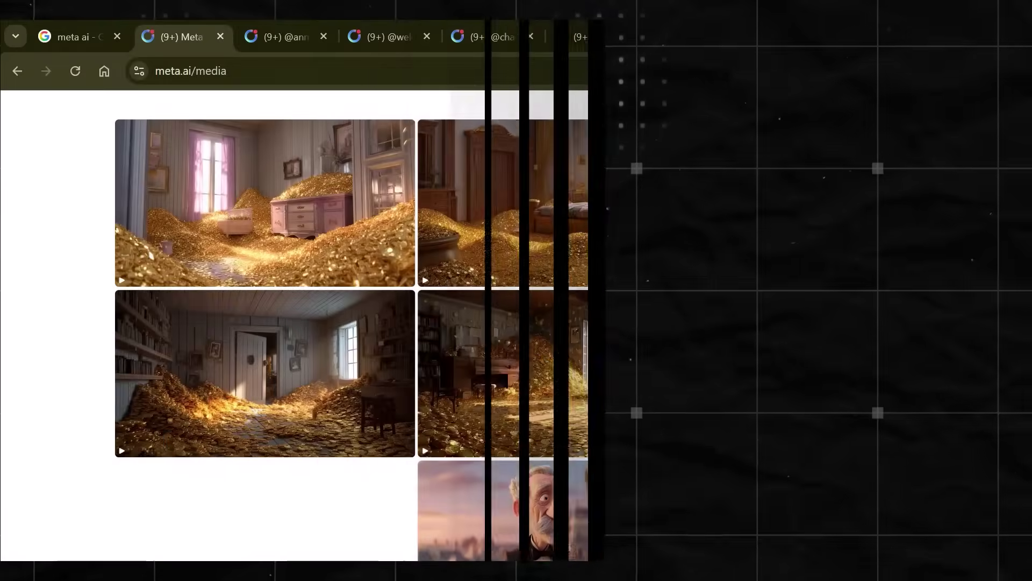
scroll(1019, 161, "down", 15)
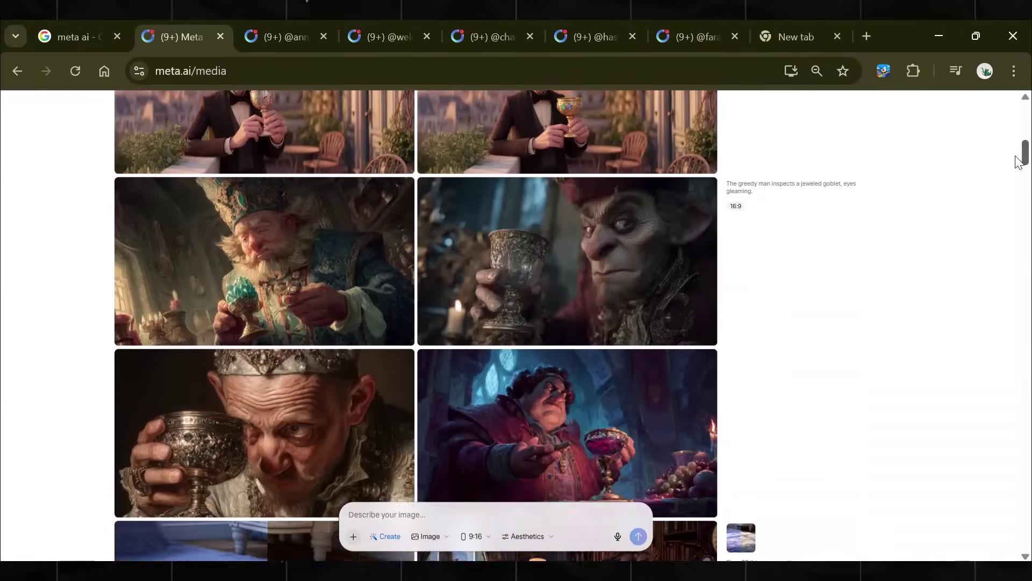
scroll(1019, 161, "down", 18)
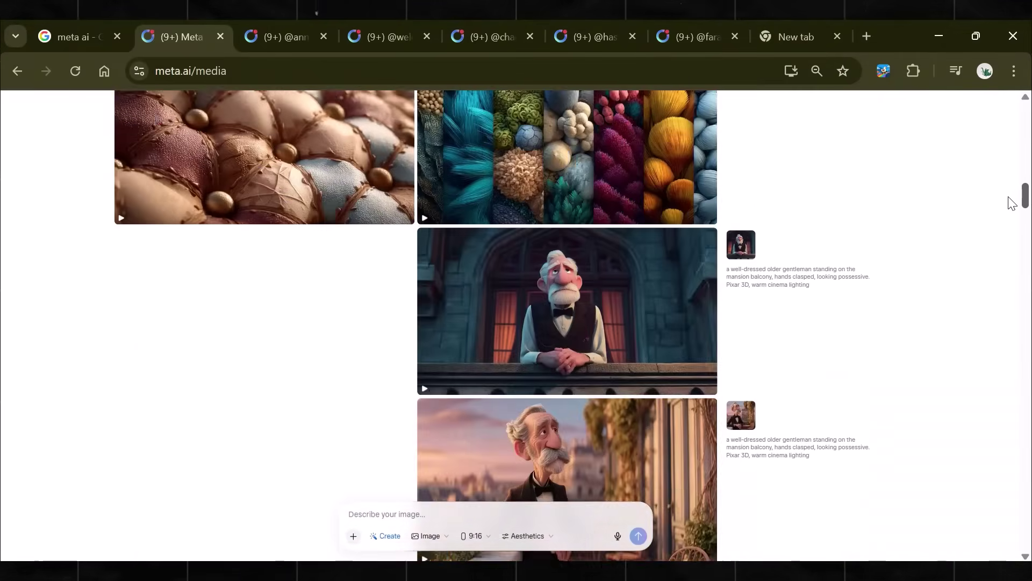
scroll(1012, 203, "down", 18)
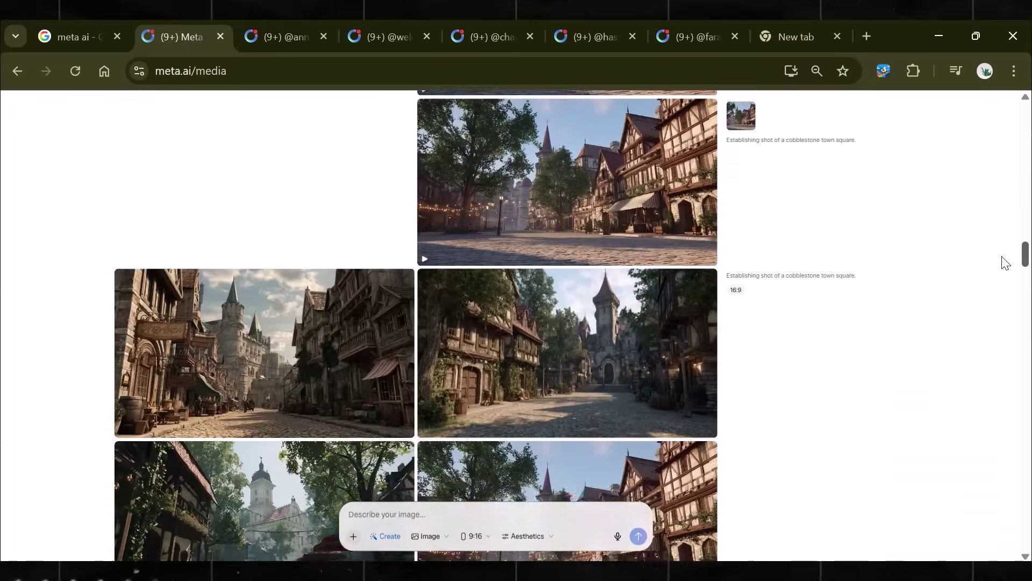
scroll(1006, 263, "down", 18)
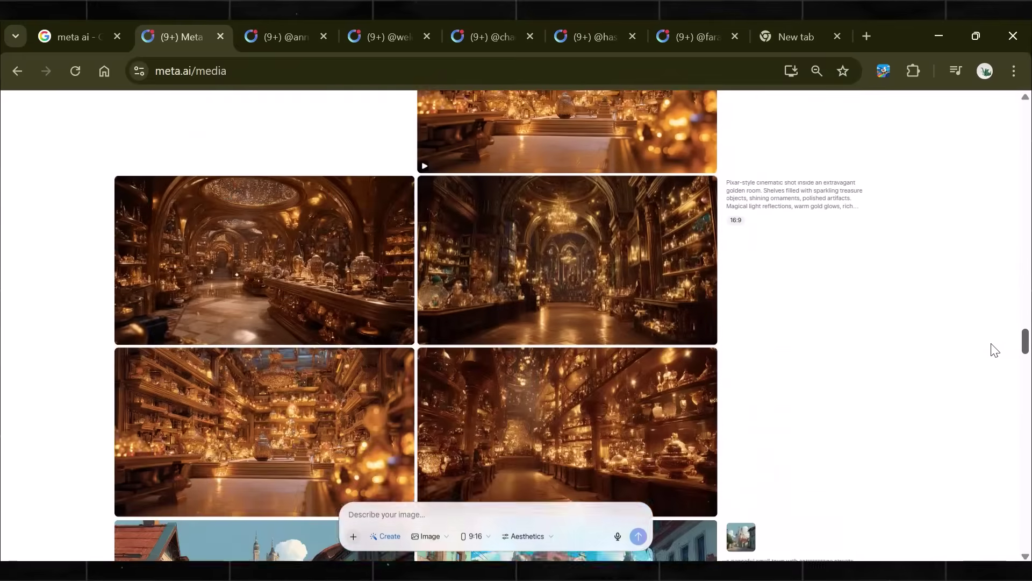
scroll(994, 350, "down", 18)
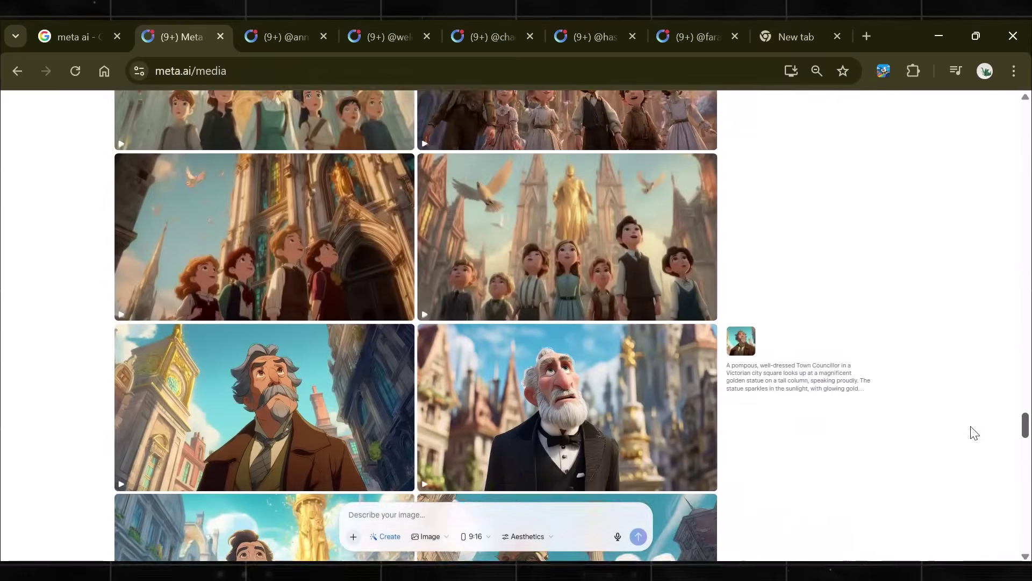
scroll(974, 433, "down", 18)
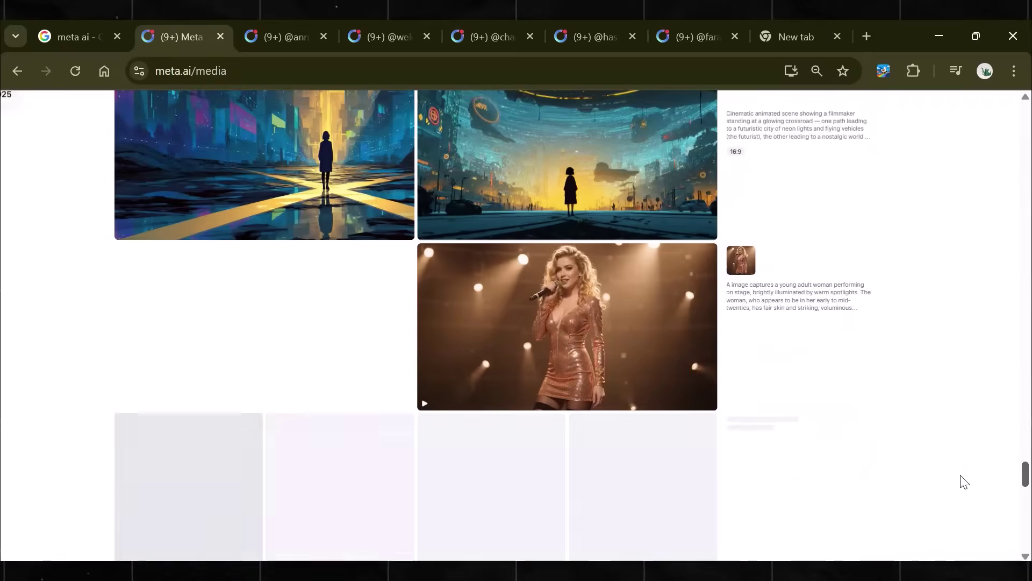
scroll(964, 482, "up", 3)
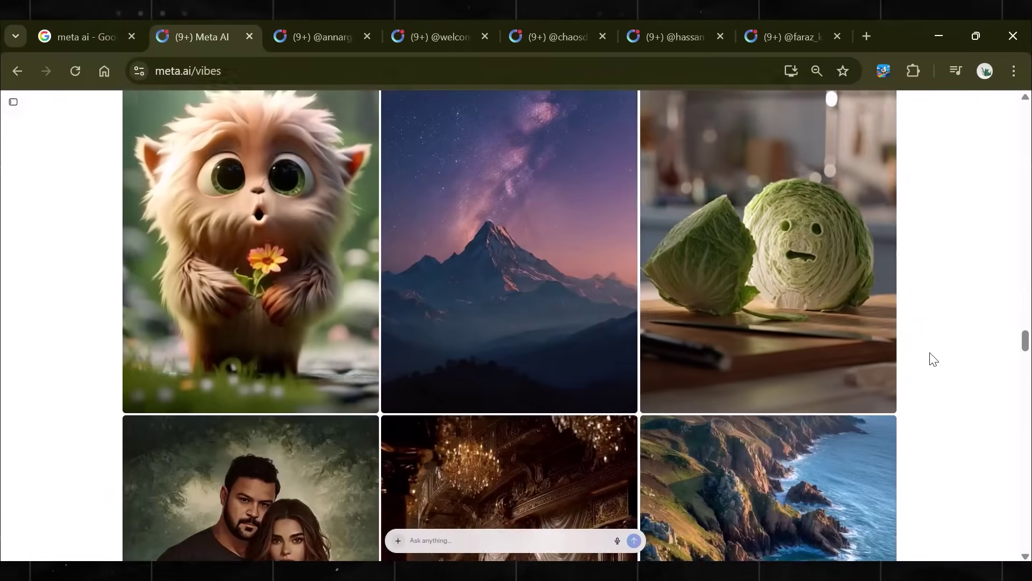
scroll(933, 359, "down", 13)
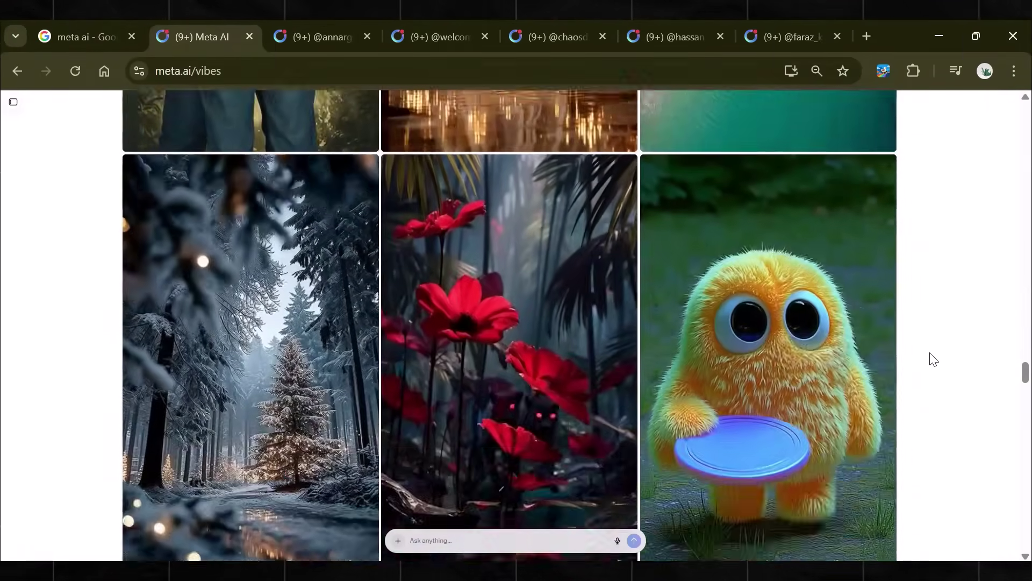
scroll(934, 359, "down", 1)
scroll(933, 359, "down", 8)
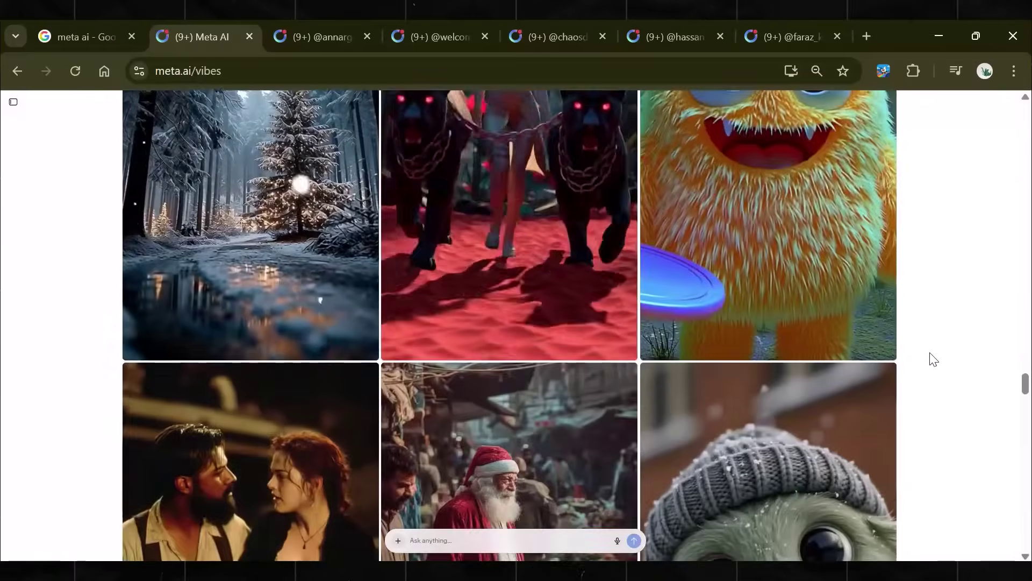
scroll(933, 360, "down", 9)
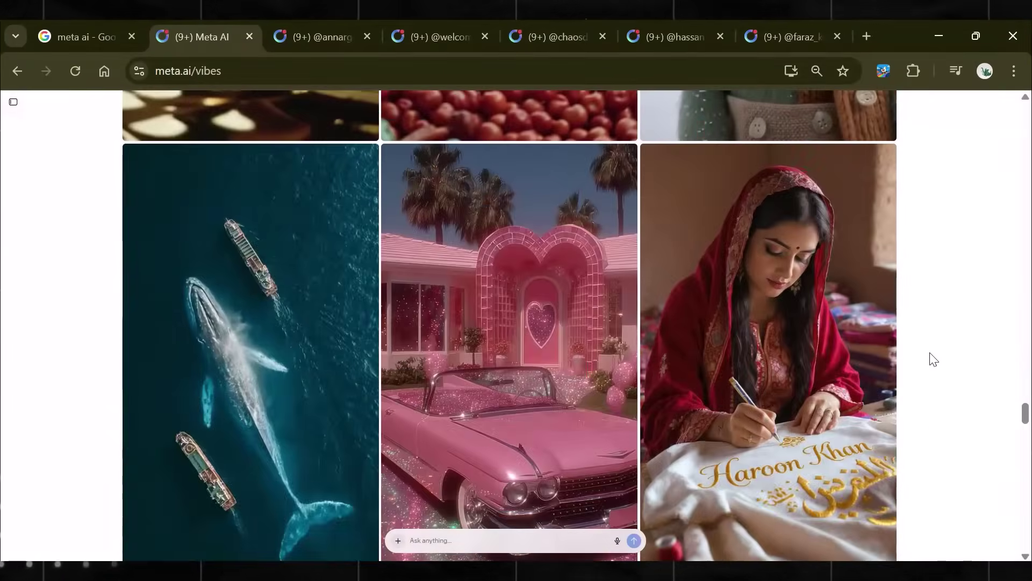
scroll(933, 359, "down", 7)
scroll(933, 359, "up", 1)
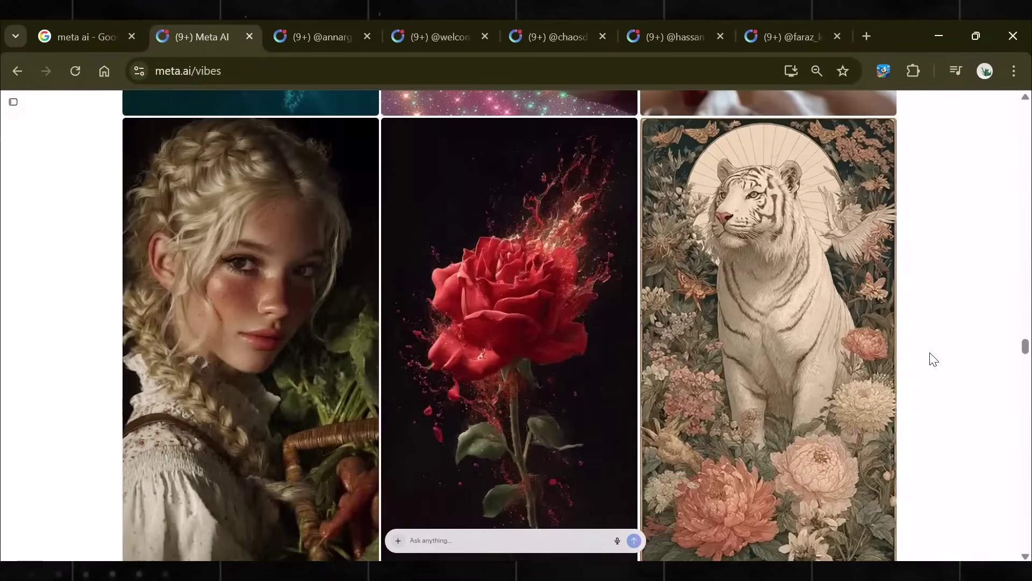
scroll(933, 360, "down", 6)
scroll(933, 359, "down", 4)
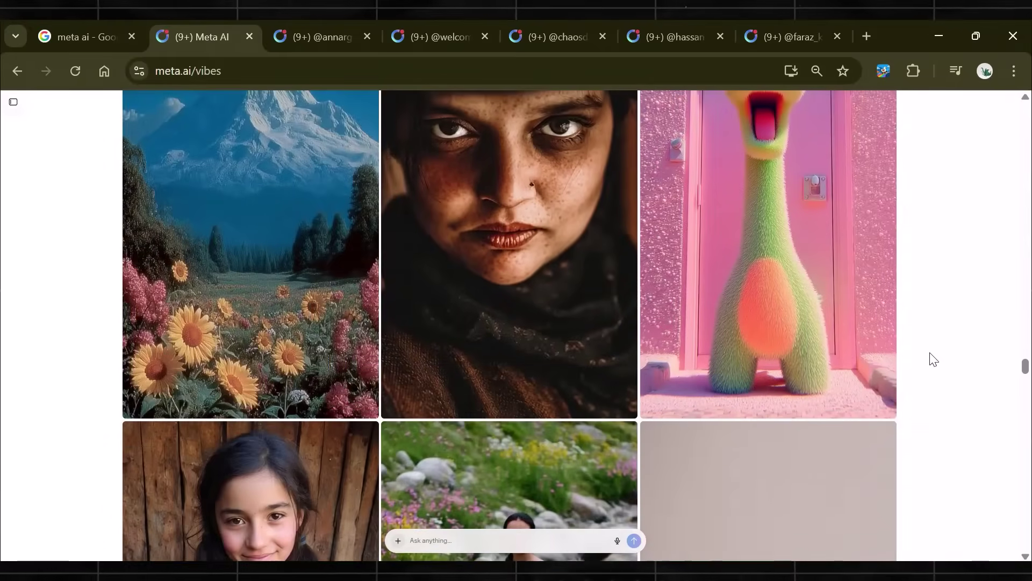
scroll(933, 359, "up", 2)
scroll(933, 360, "up", 1)
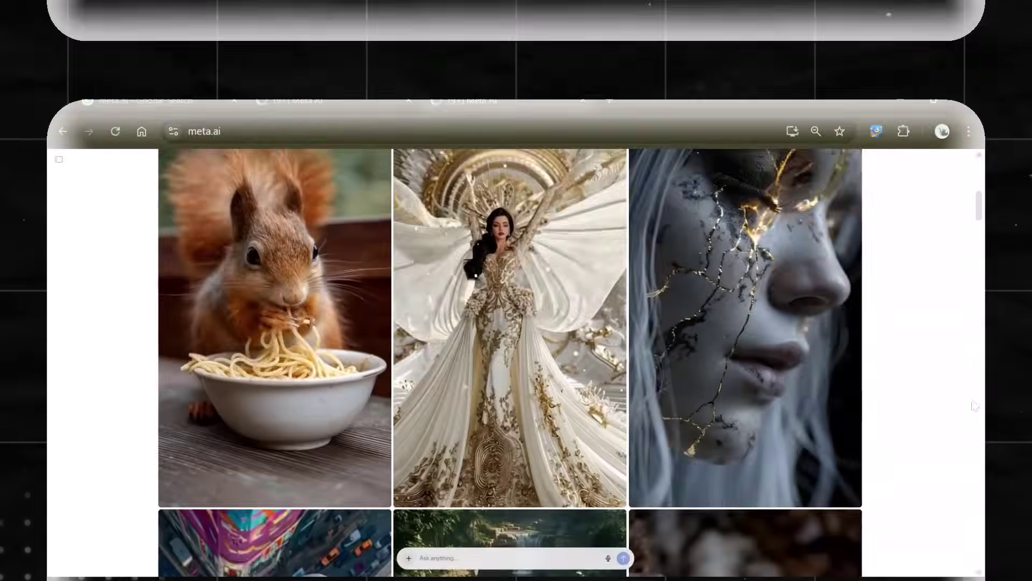
scroll(1020, 372, "down", 4)
scroll(1021, 372, "down", 9)
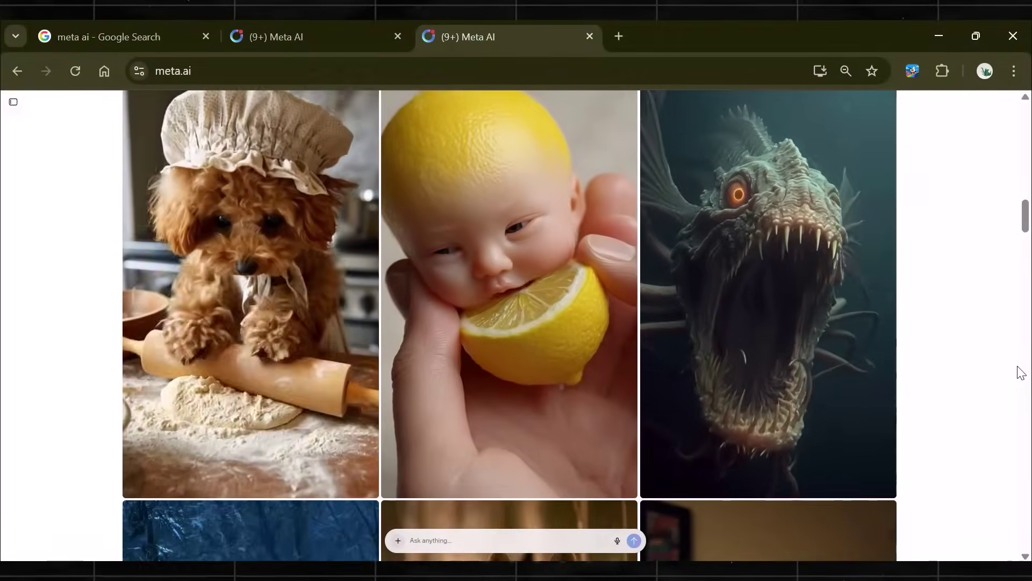
scroll(1021, 372, "down", 10)
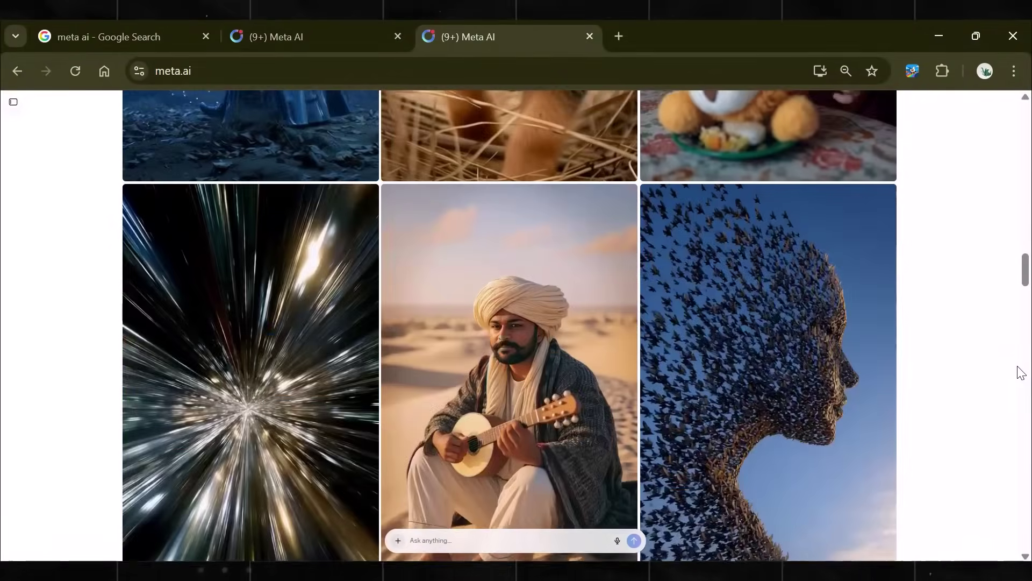
scroll(1021, 372, "down", 10)
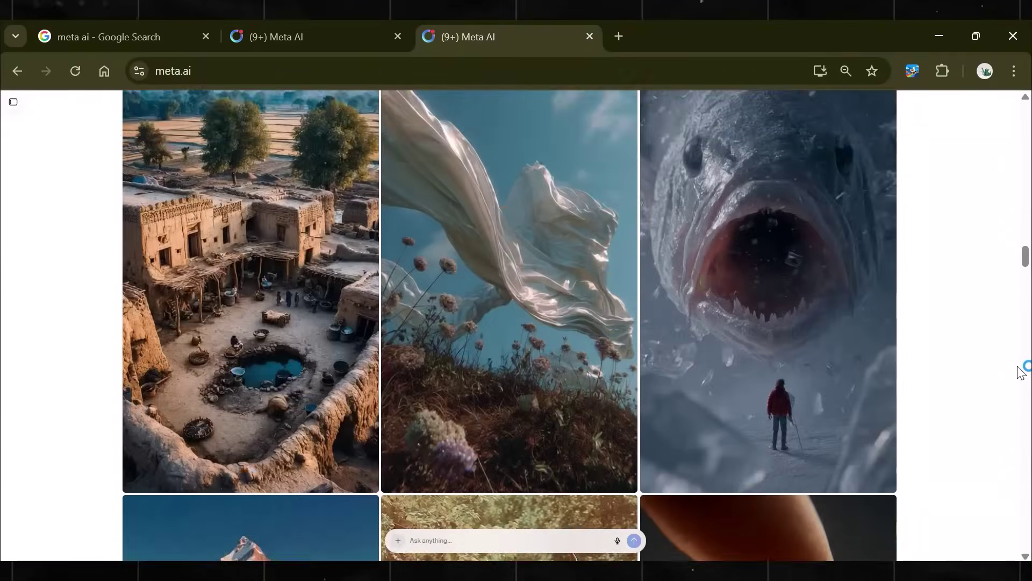
scroll(1021, 373, "down", 10)
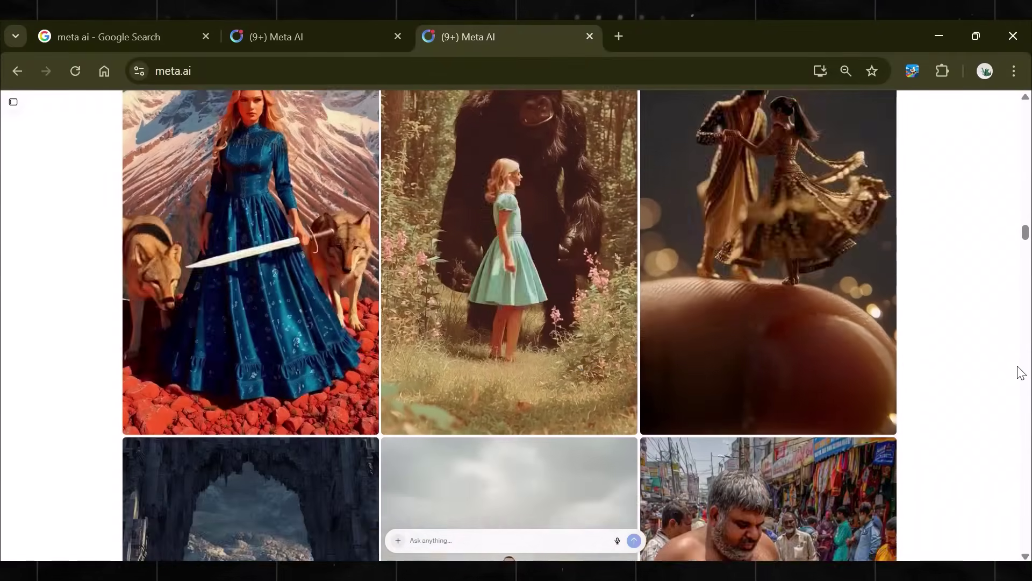
scroll(1021, 372, "down", 10)
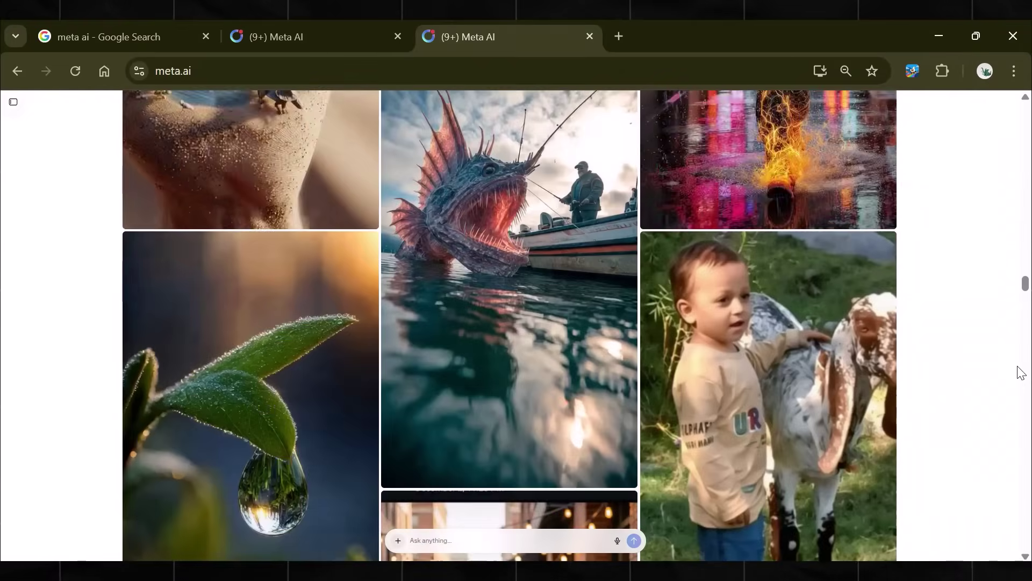
scroll(1021, 372, "down", 10)
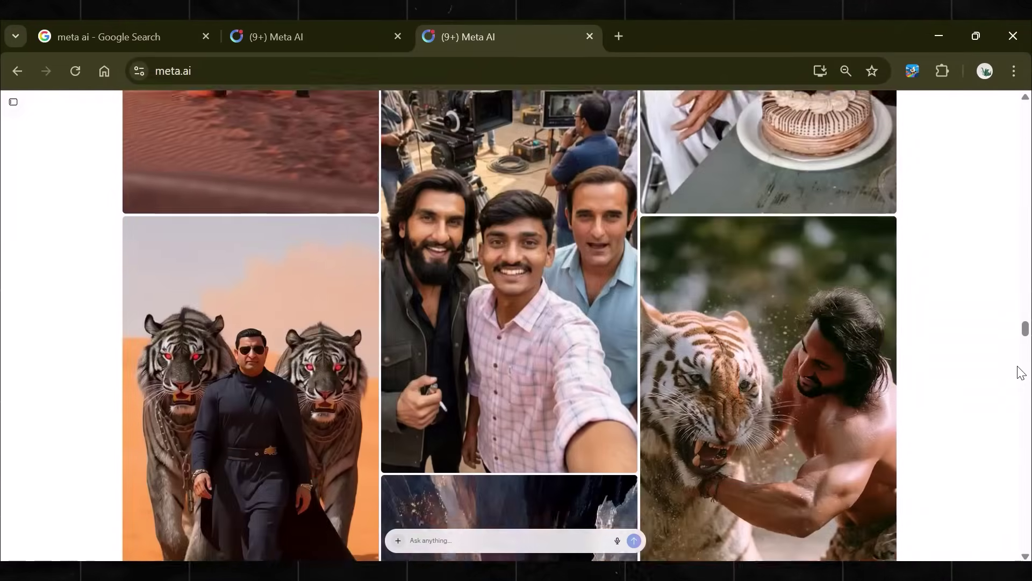
Return to the meta.ai/media library and scroll down to the rafting rabbit and green creature images.
key("ctrl+shift+Tab")
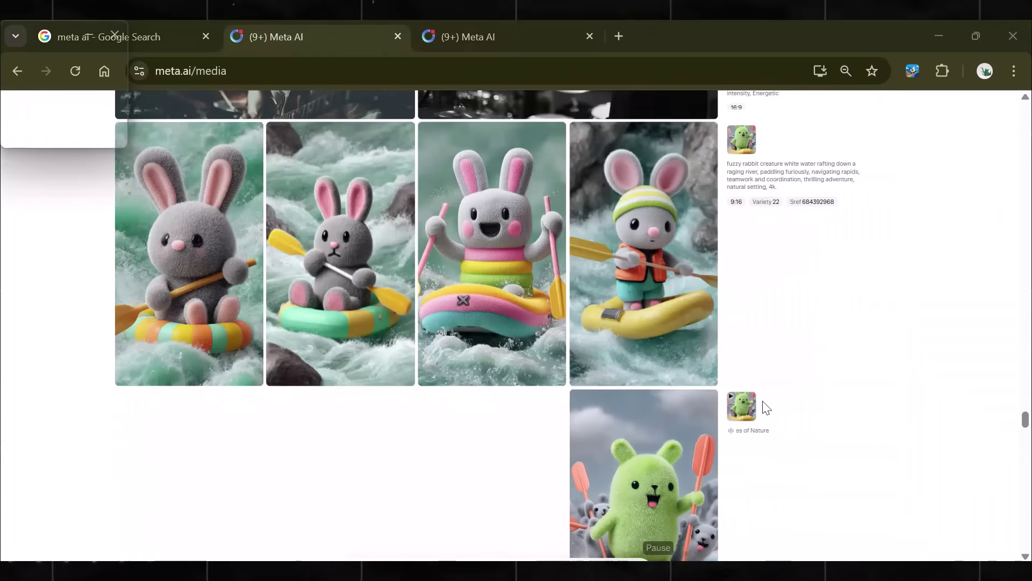
scroll(722, 363, "down", 10)
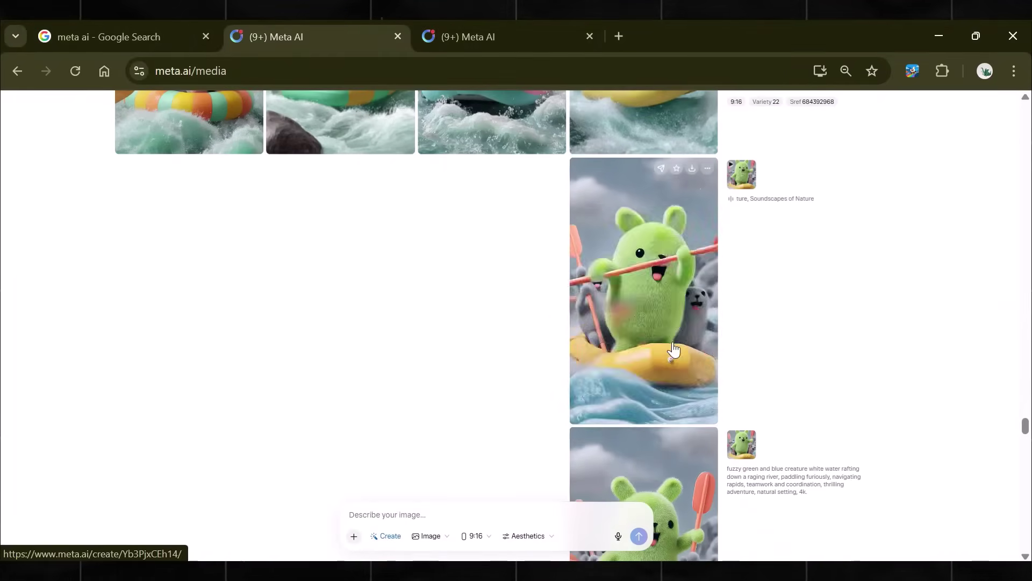
scroll(696, 333, "down", 4)
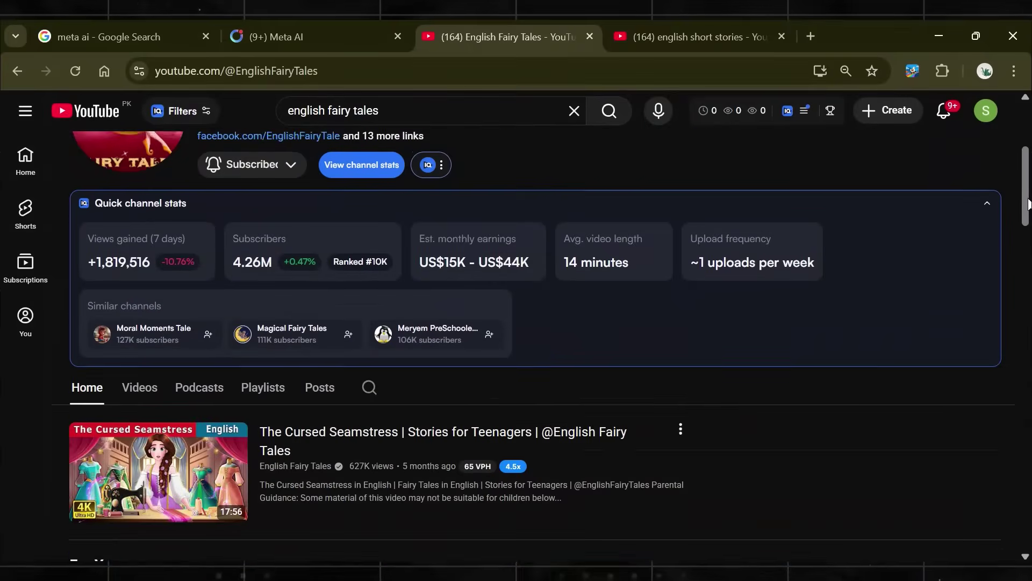
scroll(1030, 352, "down", 15)
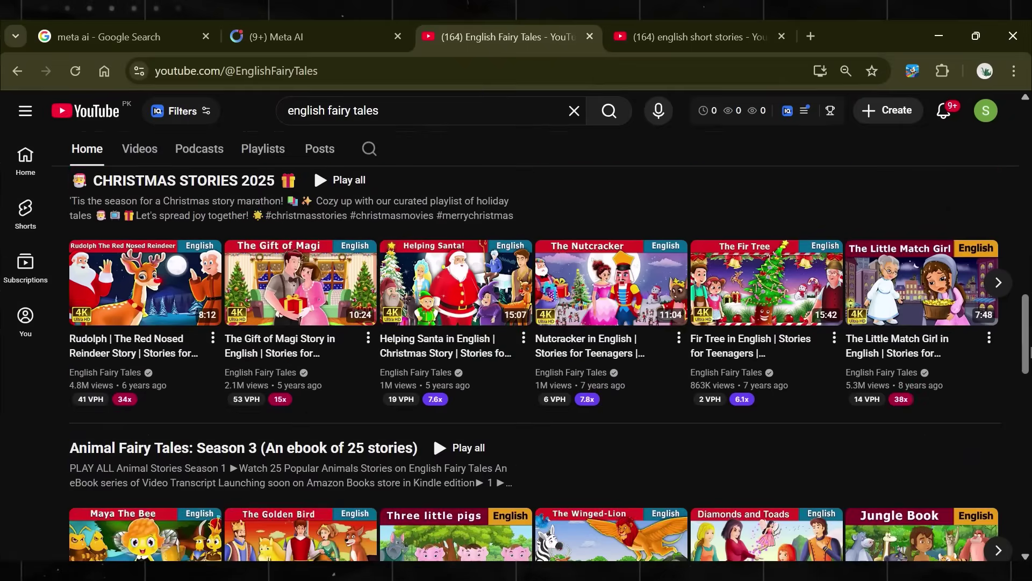
Scroll the English Fairy Tales channel page, then browse the 'english short stories' search results.
left_click_drag(1030, 352, 1025, 400)
left_click(686, 38)
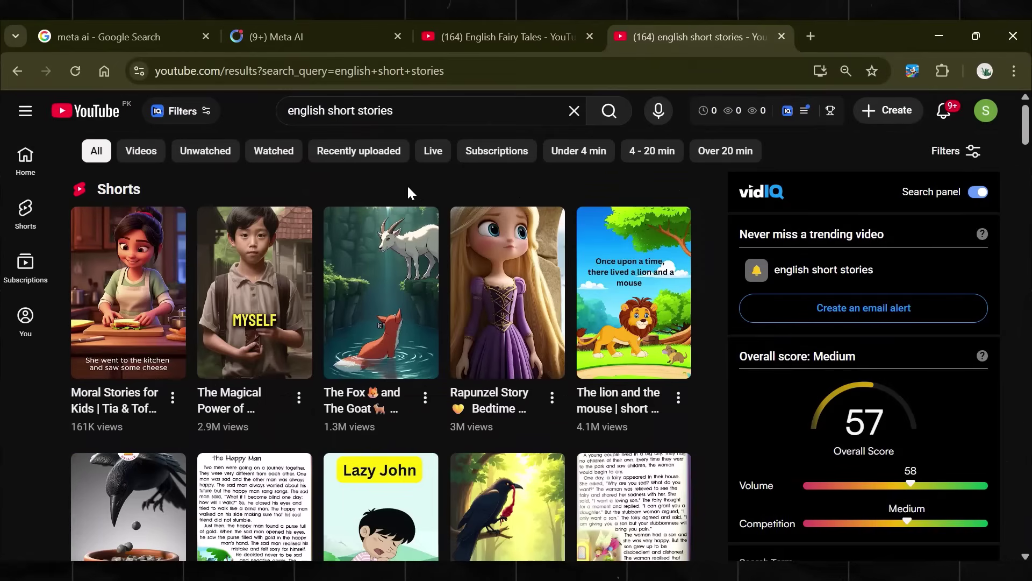
scroll(994, 184, "down", 3)
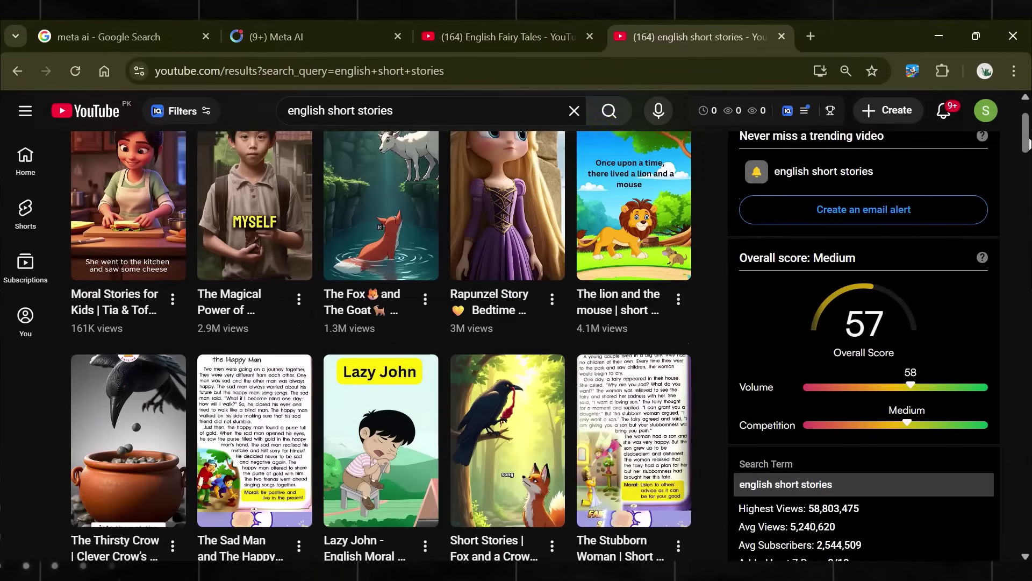
left_click_drag(1027, 149, 1004, 510)
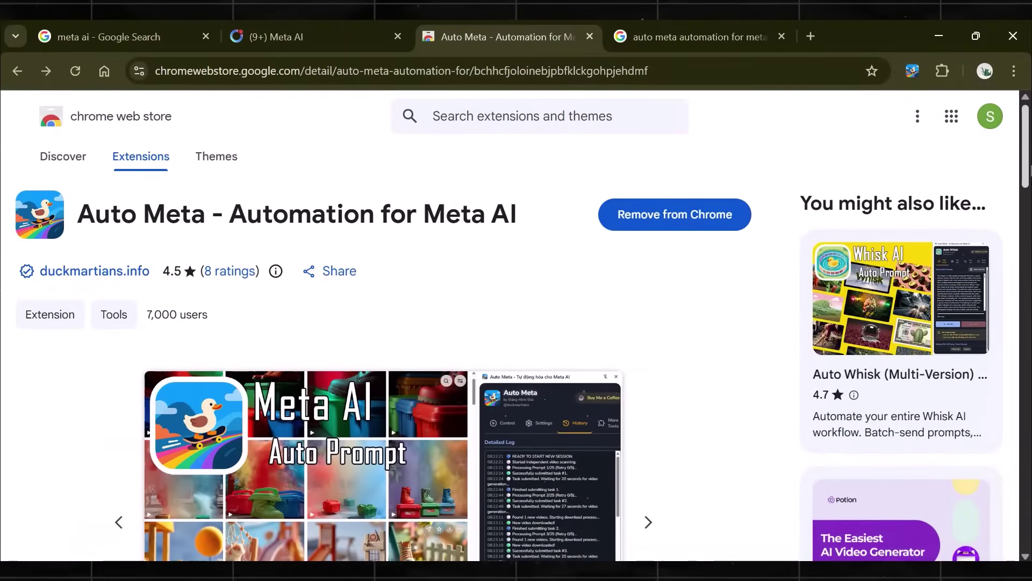
scroll(1027, 191, "down", 2)
scroll(1027, 190, "down", 4)
scroll(341, 219, "up", 2)
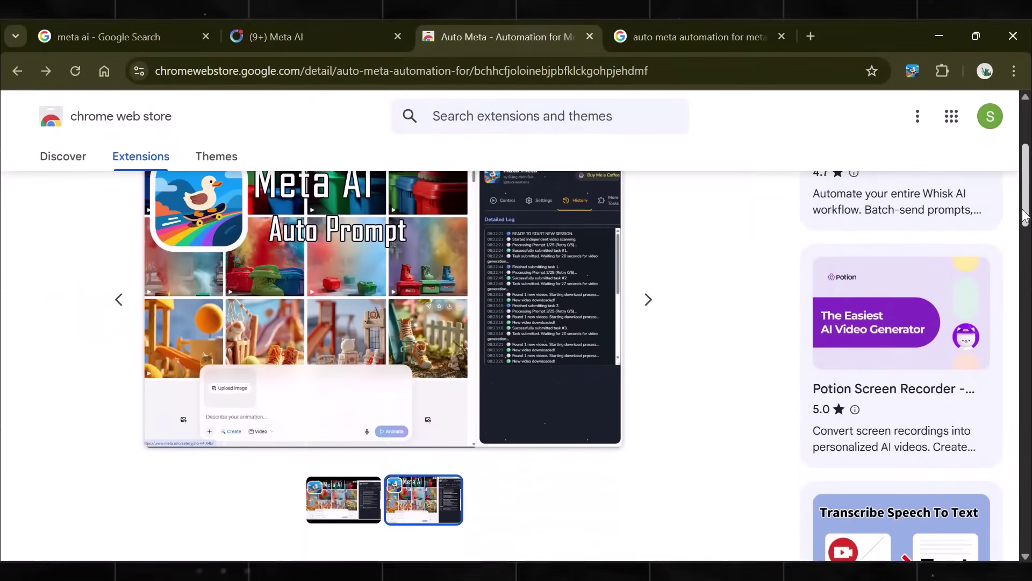
left_click(340, 218)
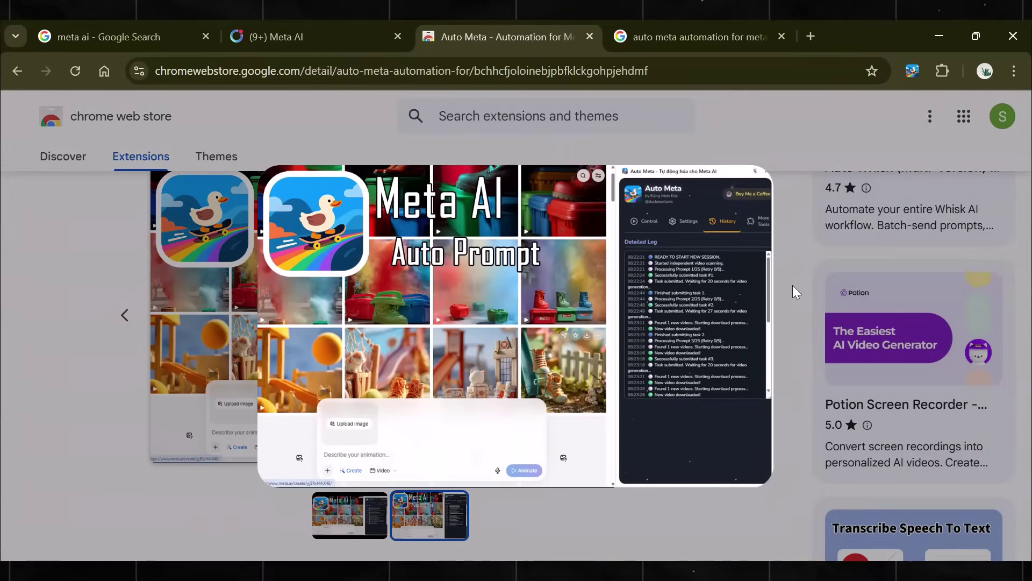
left_click(786, 243)
scroll(1025, 296, "down", 8)
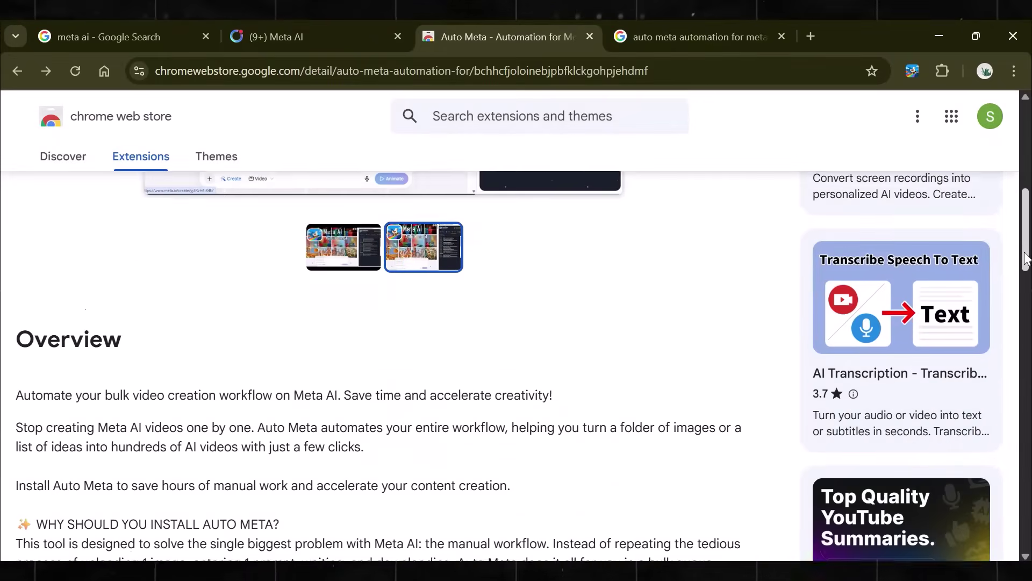
left_click(673, 39)
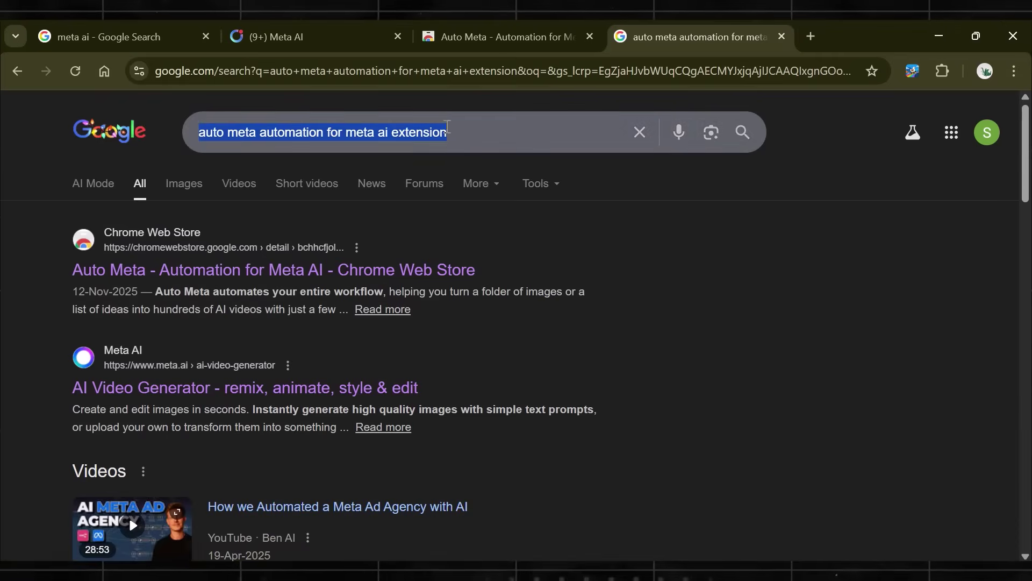
left_click(481, 129)
left_click(505, 37)
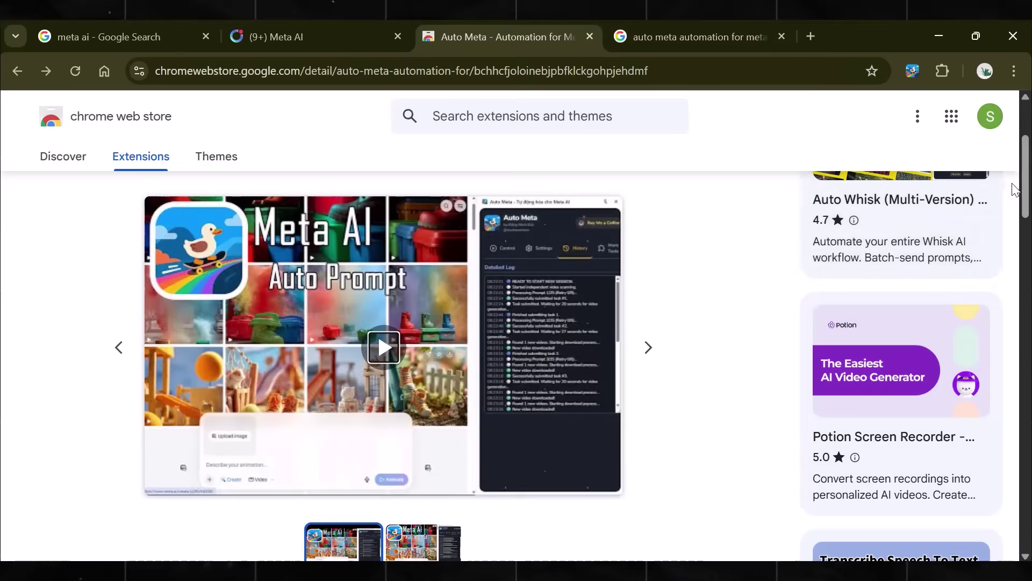
scroll(553, 260, "up", 3)
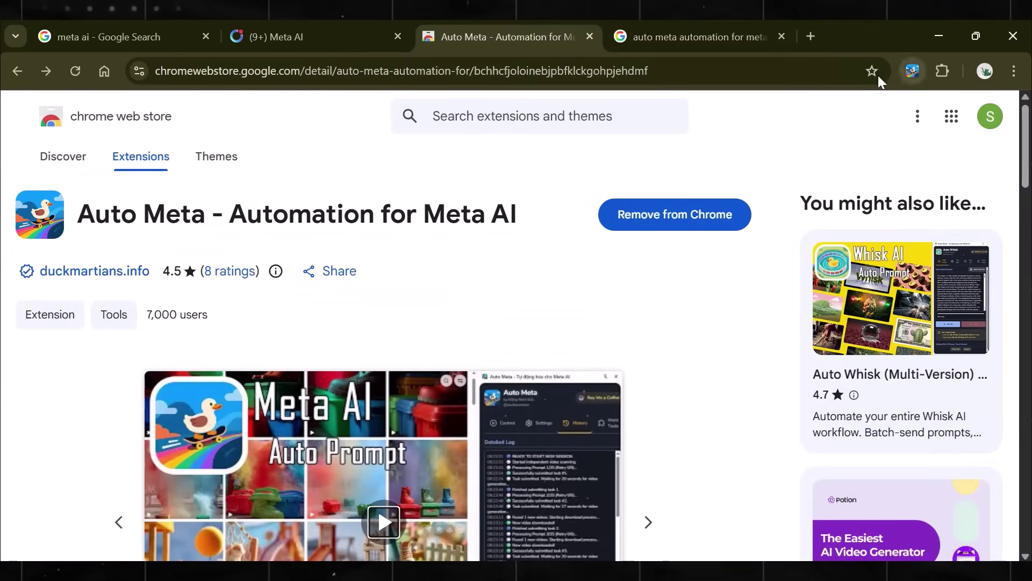
Open the Auto Meta side panel and load meta.ai/media beside it, reviewing its image and prompt lists.
left_click(911, 73)
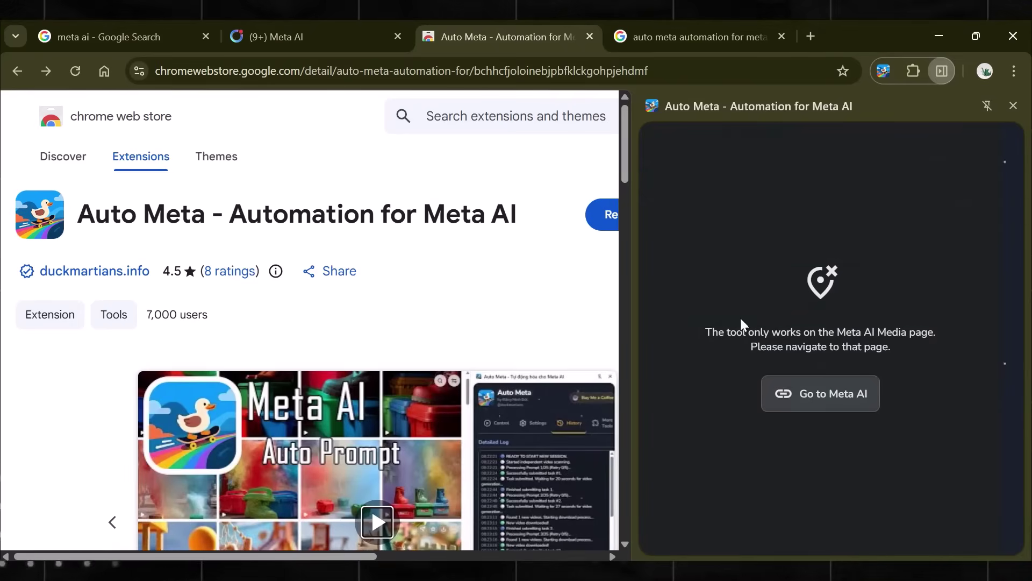
left_click(797, 398)
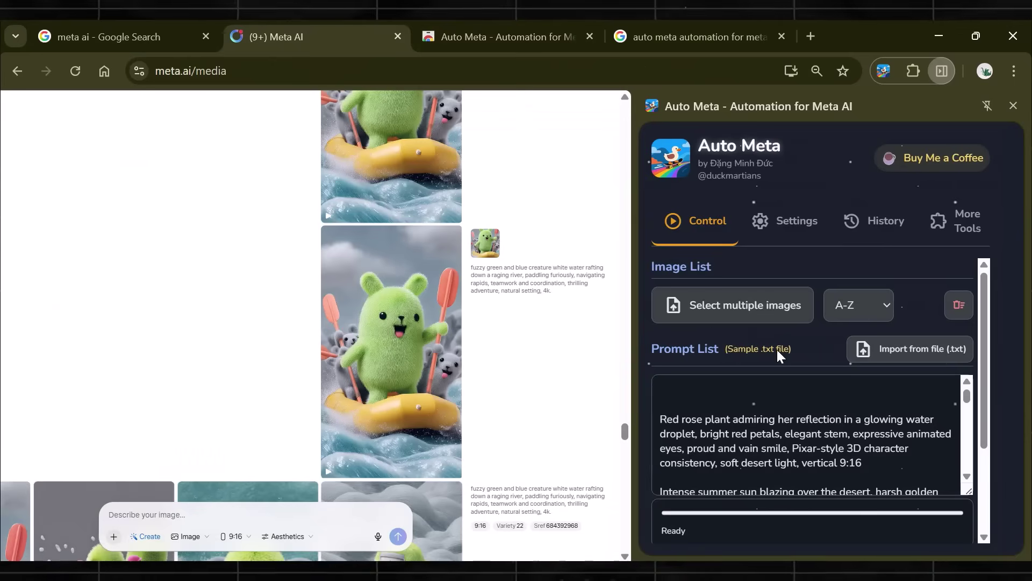
left_click_drag(982, 328, 979, 366)
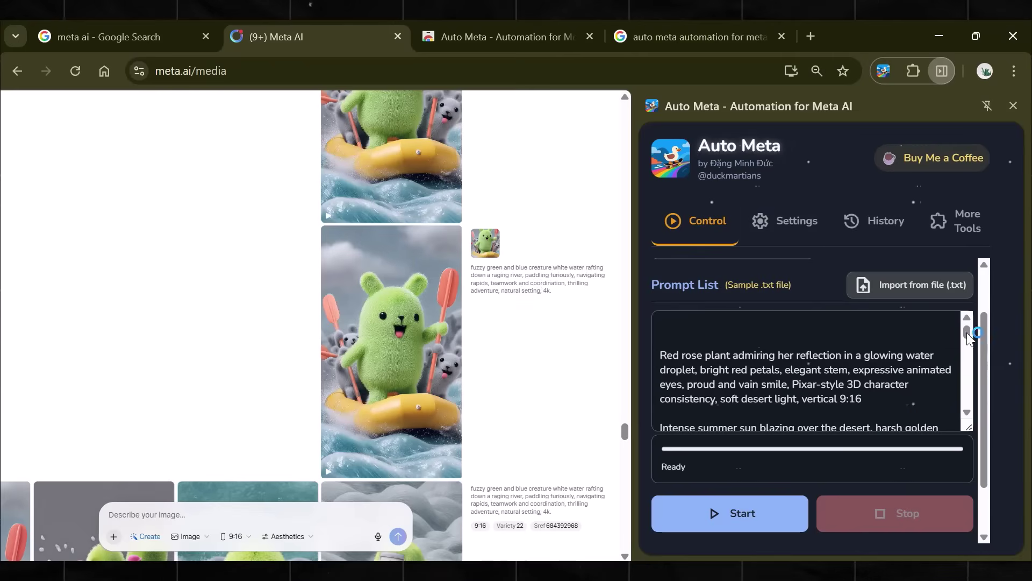
left_click_drag(967, 332, 979, 301)
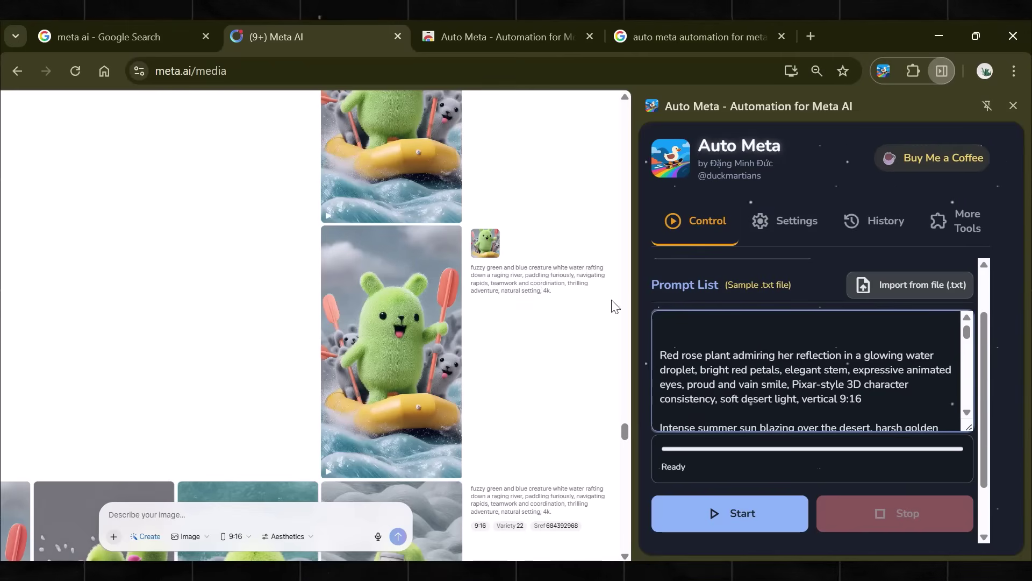
left_click_drag(625, 430, 638, 414)
scroll(627, 439, "down", 3)
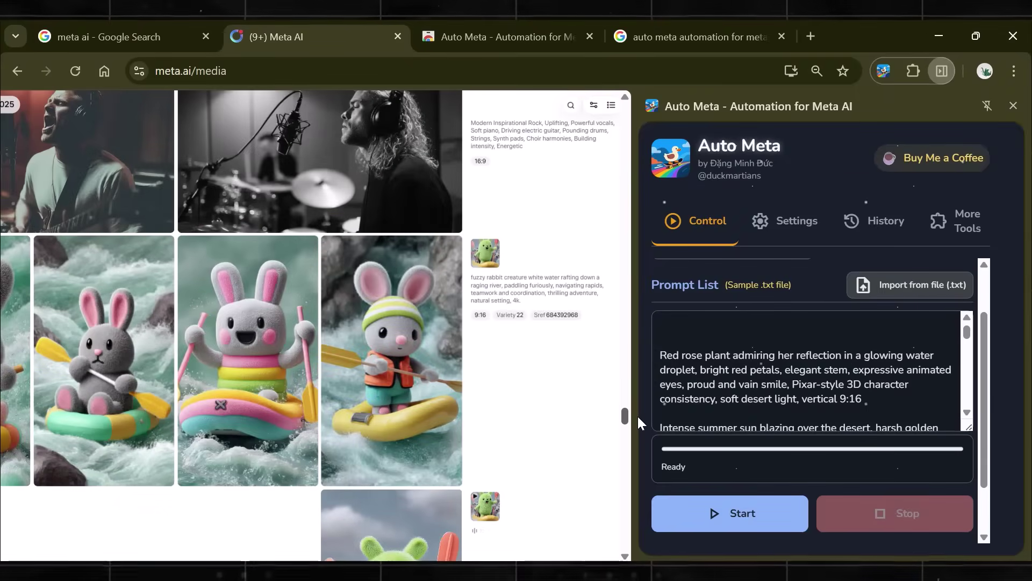
scroll(637, 415, "down", 2)
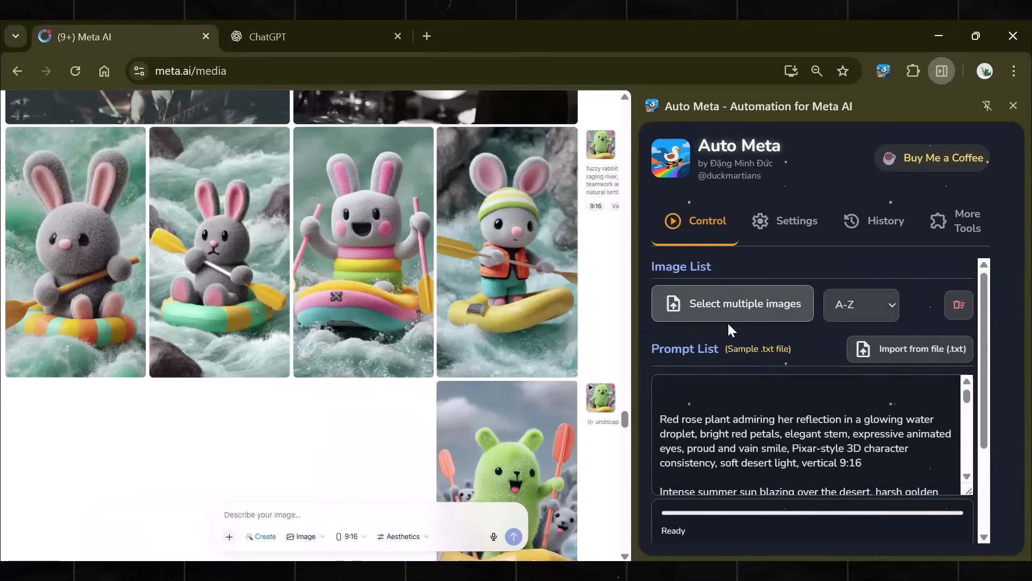
Select every sample prompt in the Auto Meta Prompt List box and delete them all.
left_click_drag(982, 323, 993, 302)
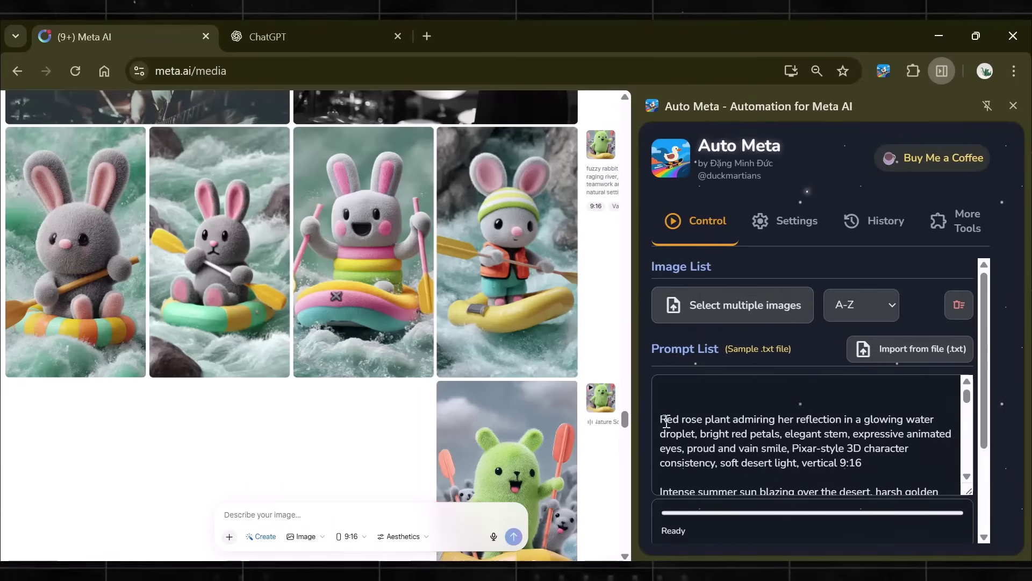
left_click_drag(662, 419, 795, 484)
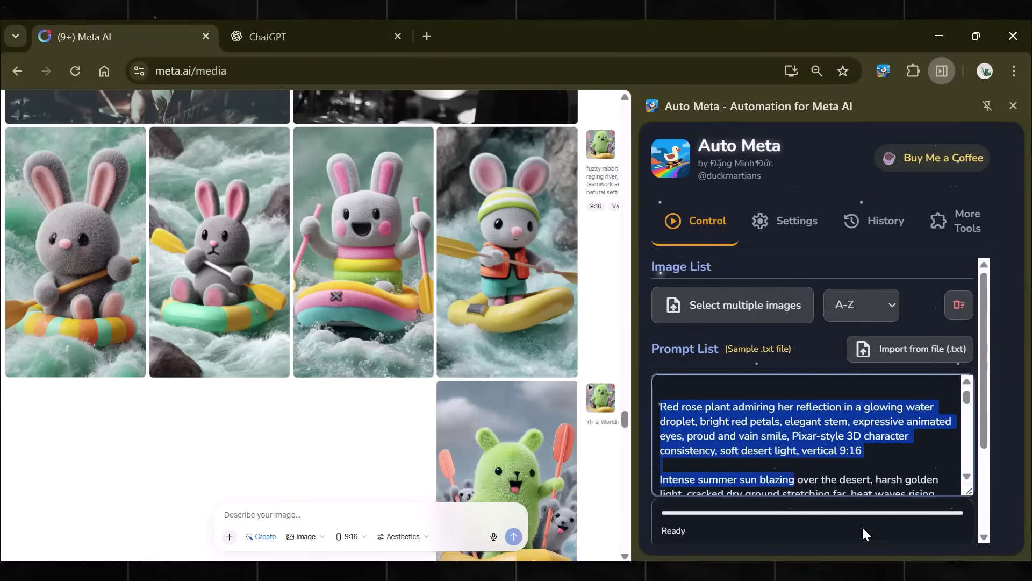
left_click_drag(863, 528, 857, 459)
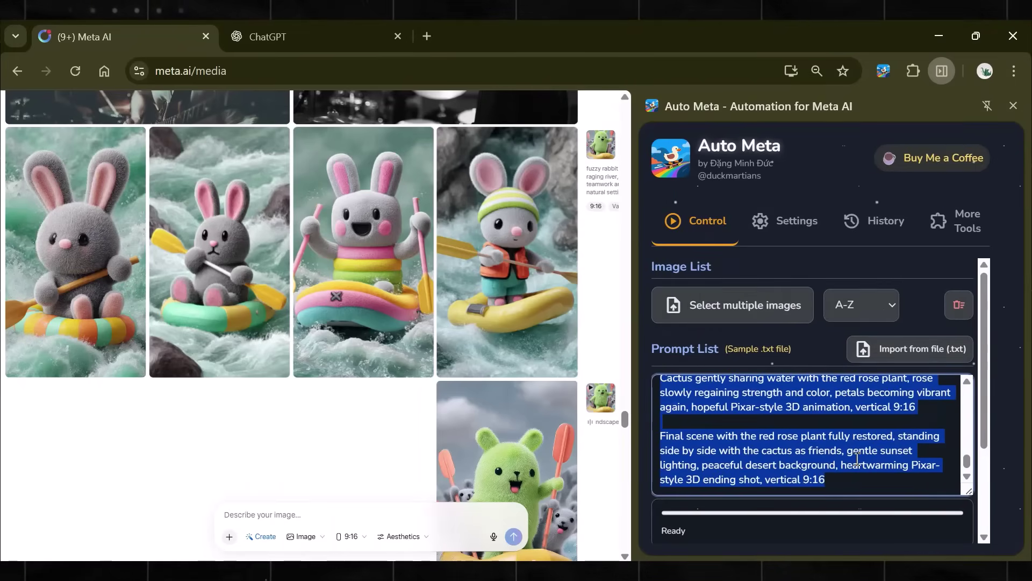
key("BackSpace")
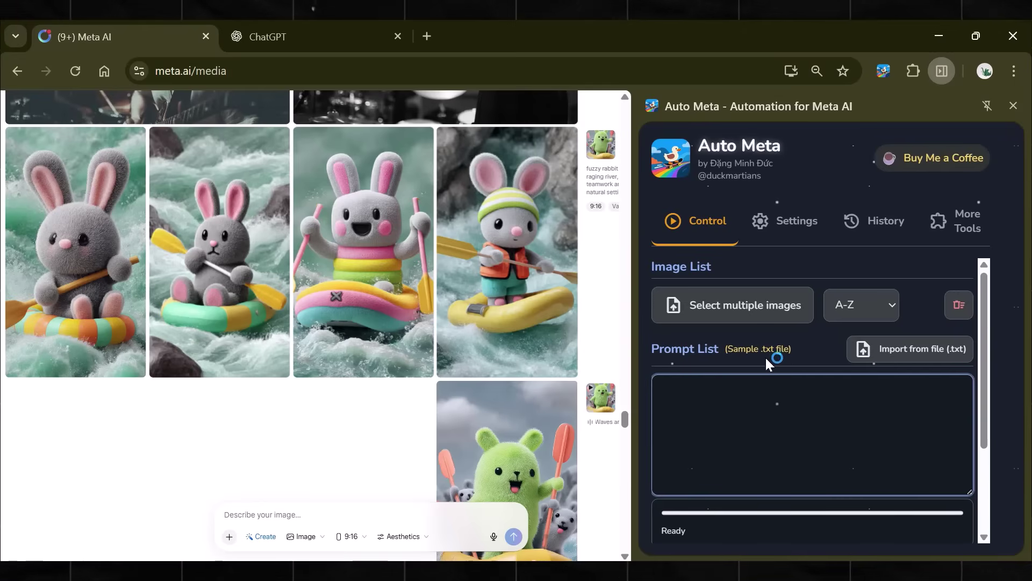
In ChatGPT, find the Free AI Story Generator among recent GPTs on Explore GPTs.
left_click(361, 48)
left_click(1013, 106)
left_click(11, 134)
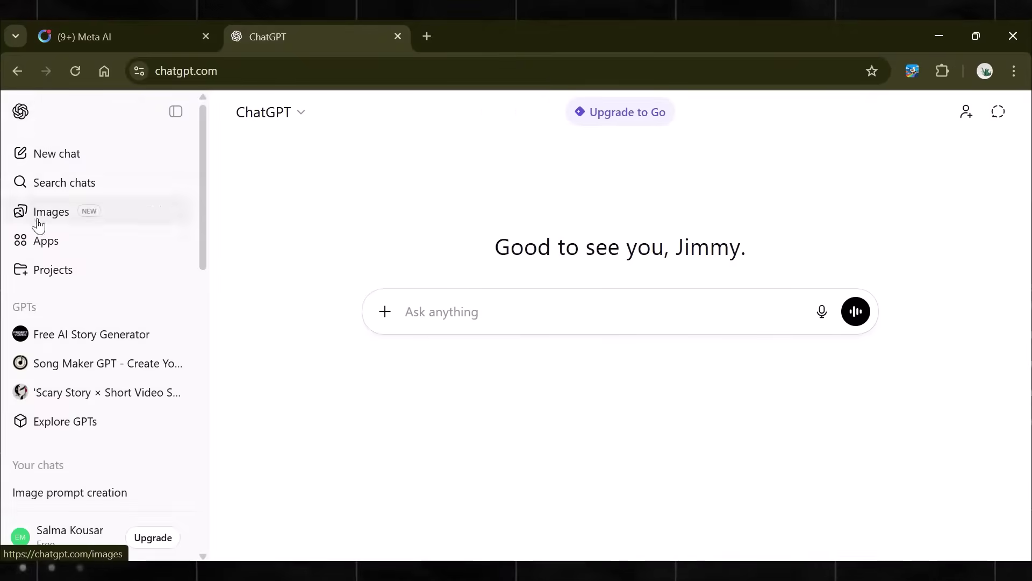
left_click(59, 244)
left_click(176, 111)
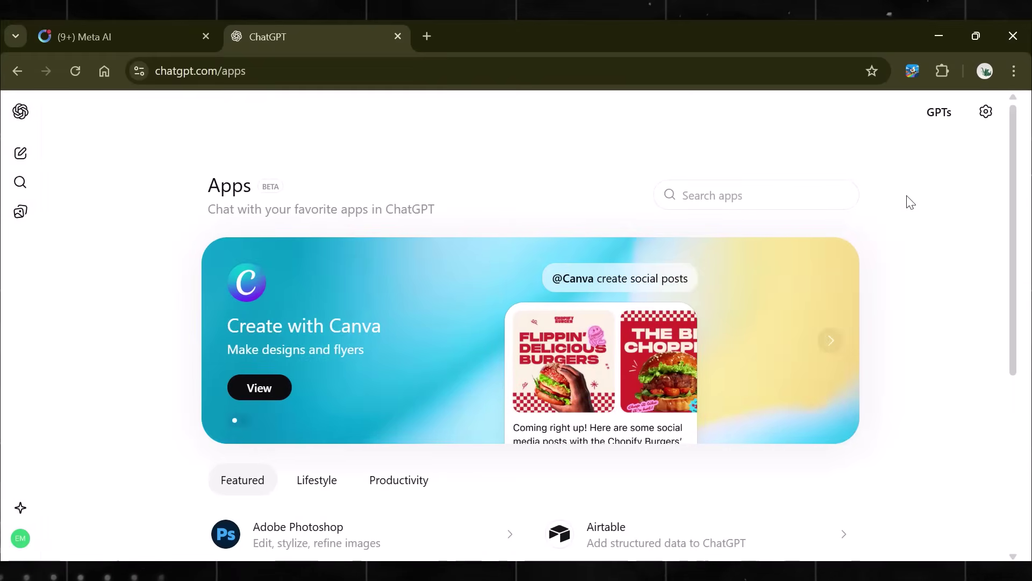
left_click(946, 119)
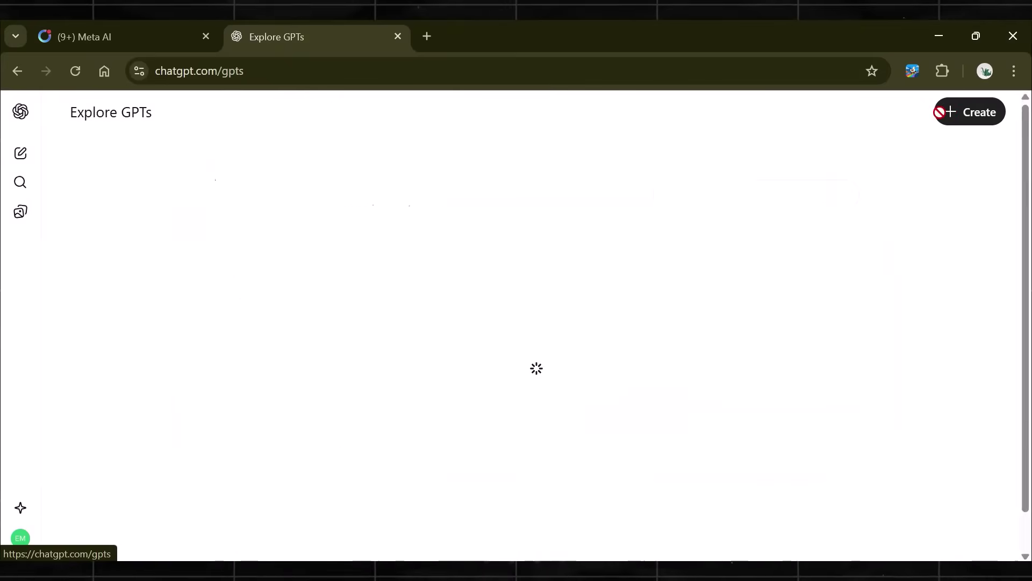
left_click(379, 280)
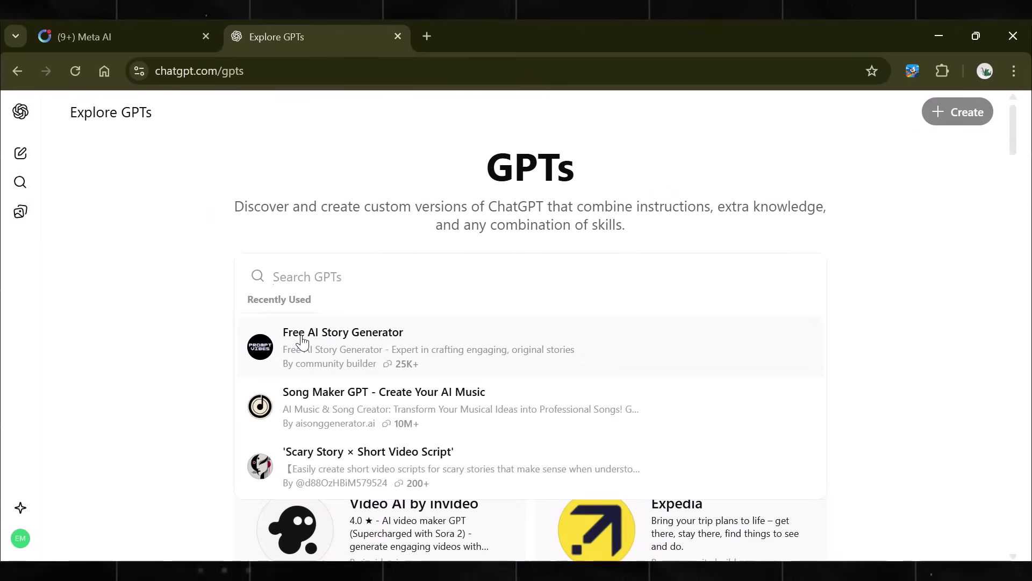
left_click(361, 332)
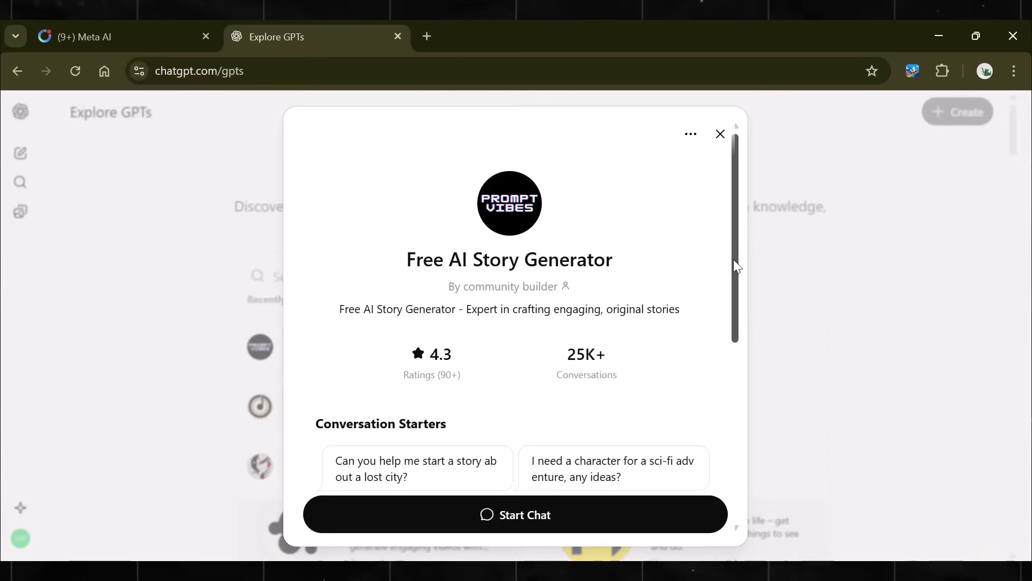
scroll(714, 443, "down", 10)
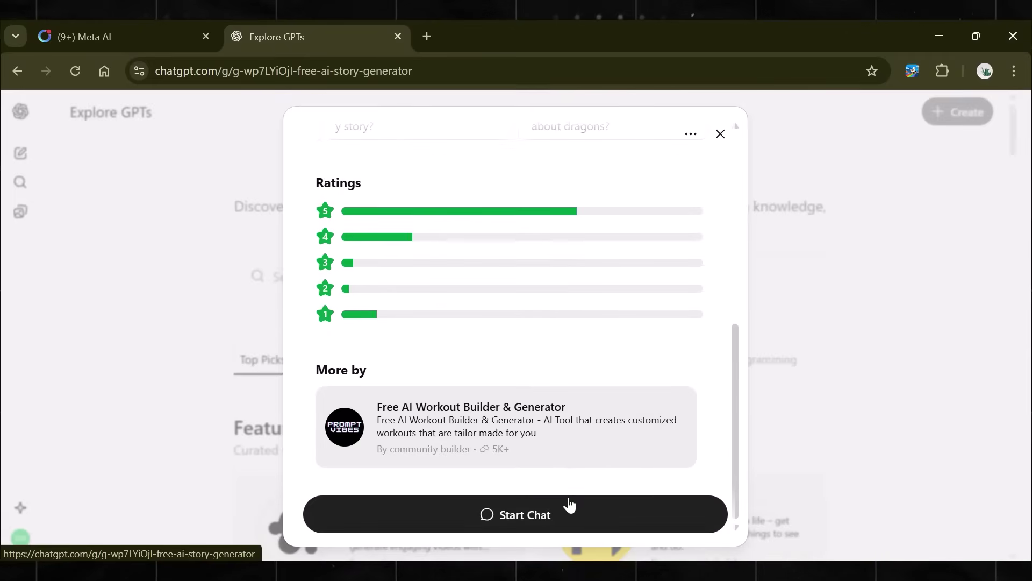
Start a chat and ask it to 'write a short english story about dragons'.
left_click(547, 508)
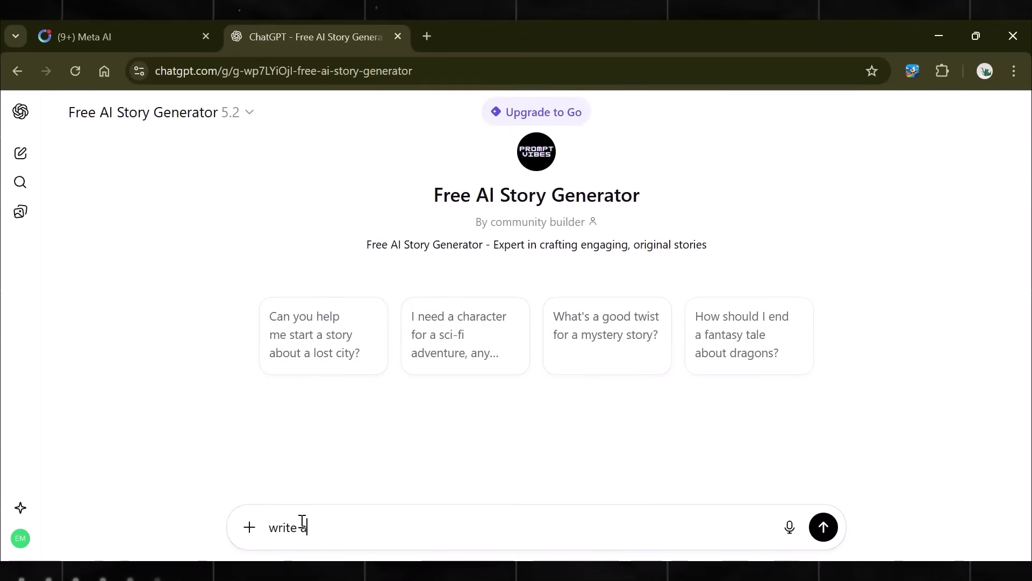
type("write a short english ")
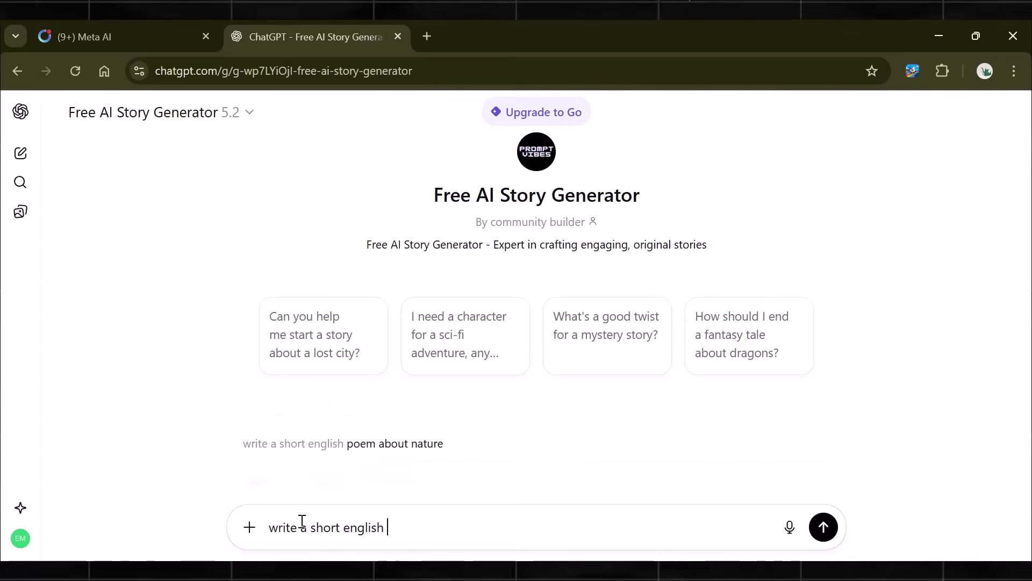
type("story about dragons")
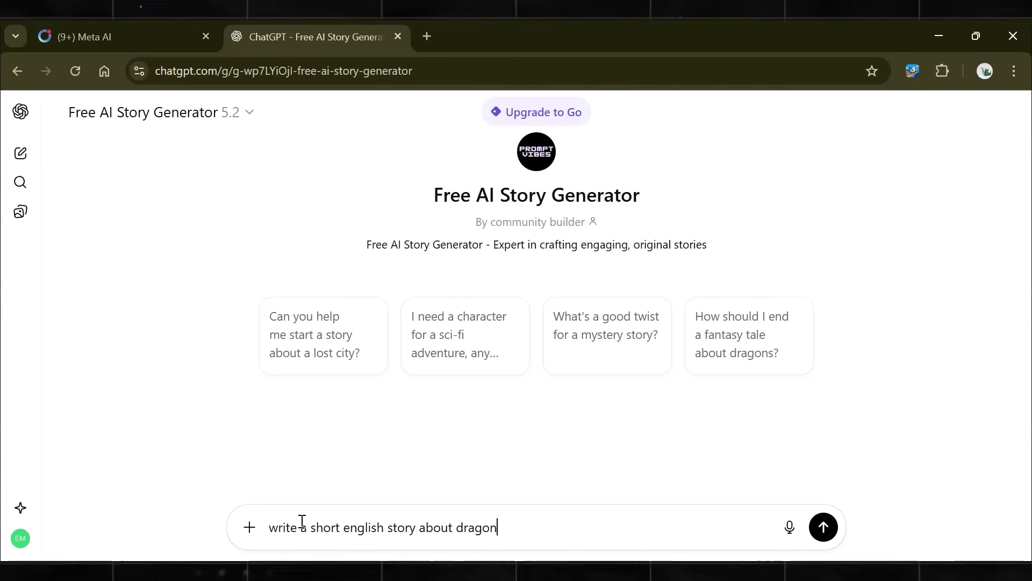
left_click(823, 526)
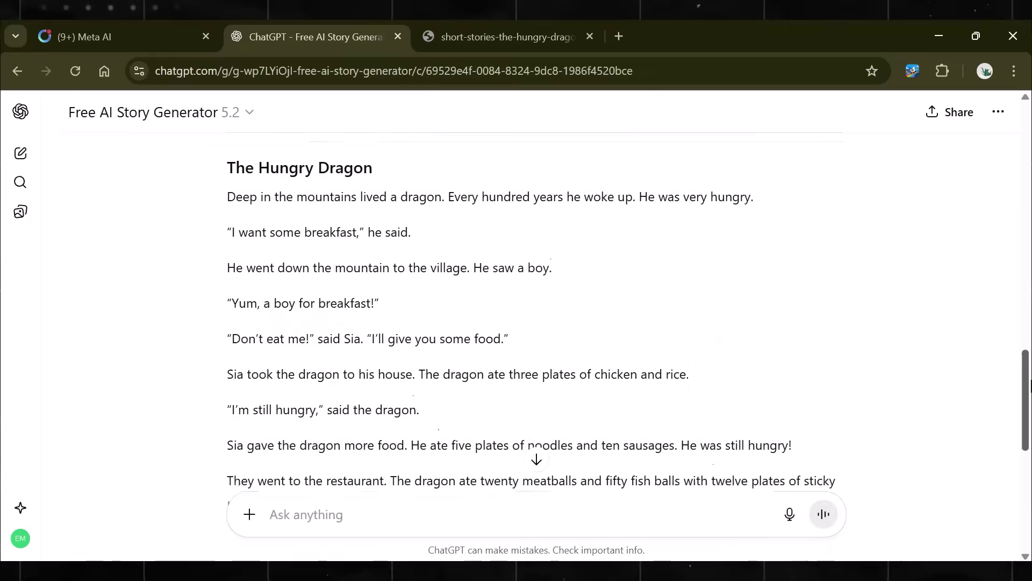
scroll(1028, 438, "down", 5)
scroll(661, 304, "up", 5)
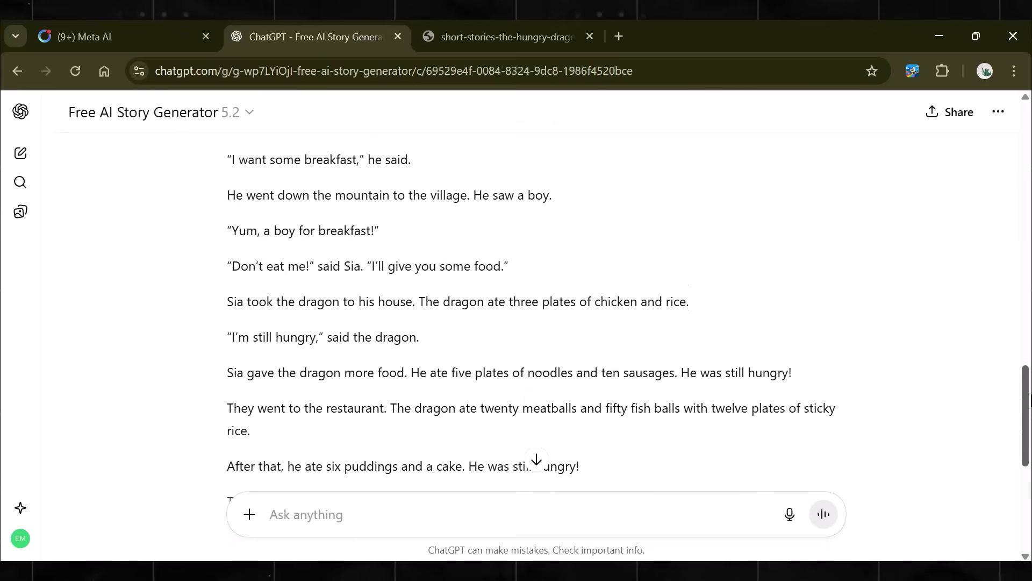
Copy 'The Hungry Dragon' story text and paste it into the message box.
left_click_drag(229, 167, 667, 501)
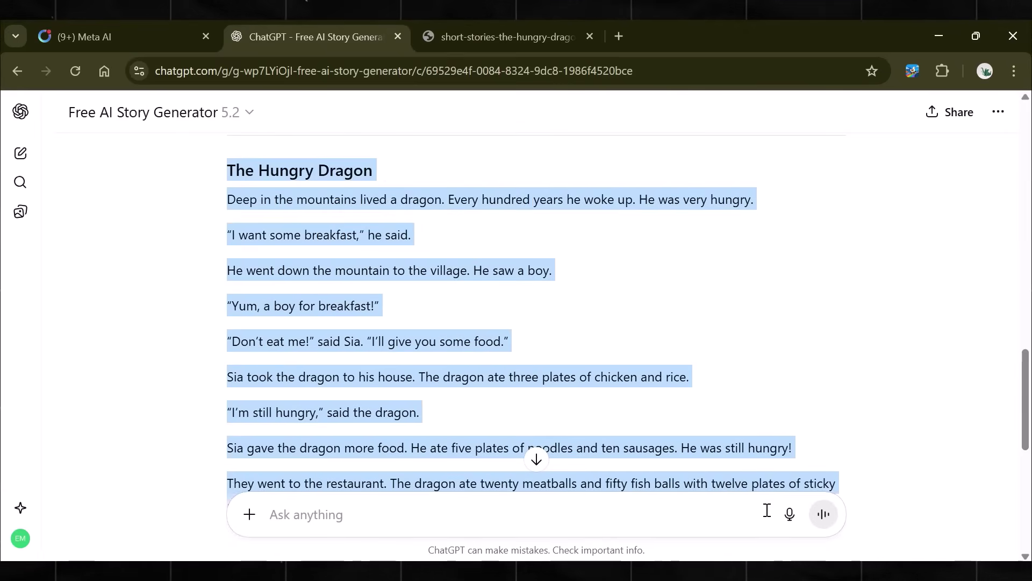
left_click_drag(1015, 389, 1017, 497)
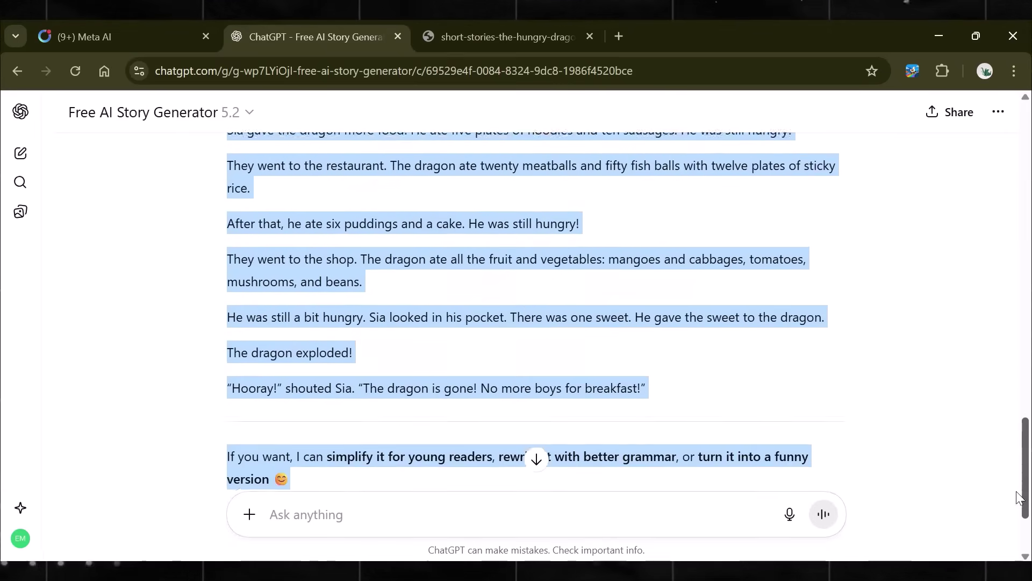
scroll(926, 423, "down", 3)
left_click(301, 511)
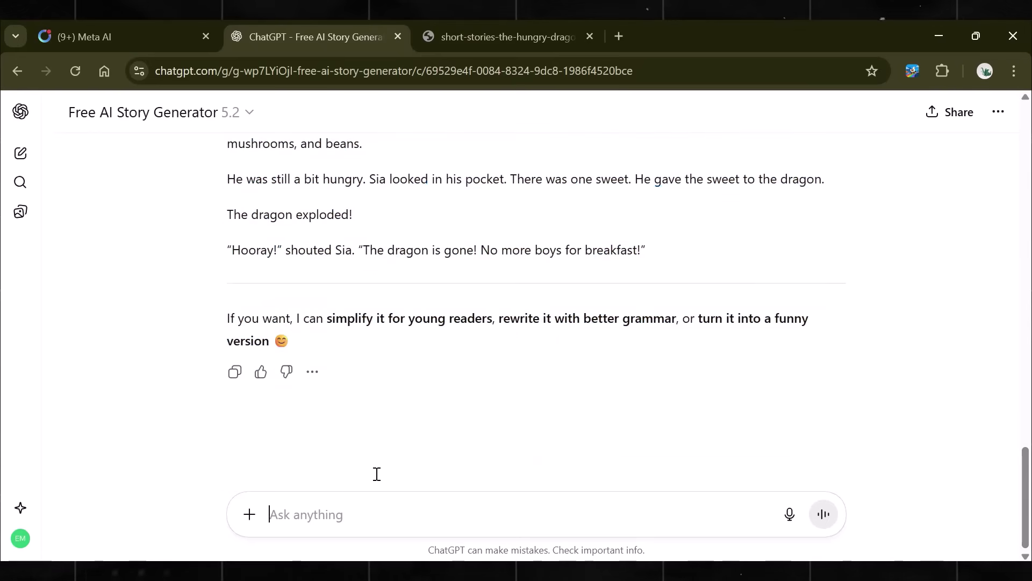
key("ctrl+v")
Remove the leftover suggestion and send the story with a request for line-by-line Pixar video prompts.
left_click_drag(415, 507, 223, 472)
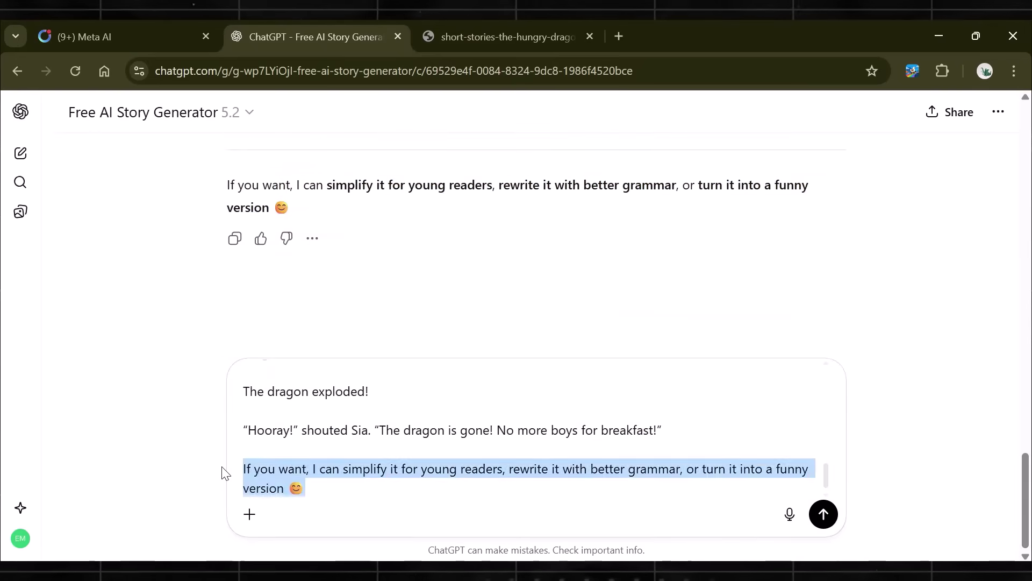
key("BackSpace")
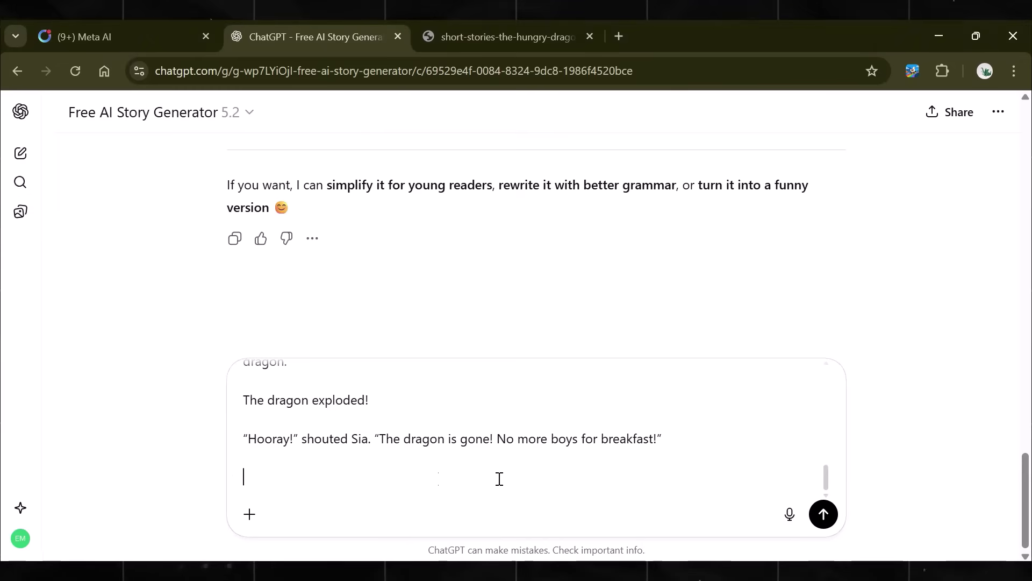
type("give me prompts line by line to generate 3d Pixar style videos for this story. If the line is longer please give two prompts")
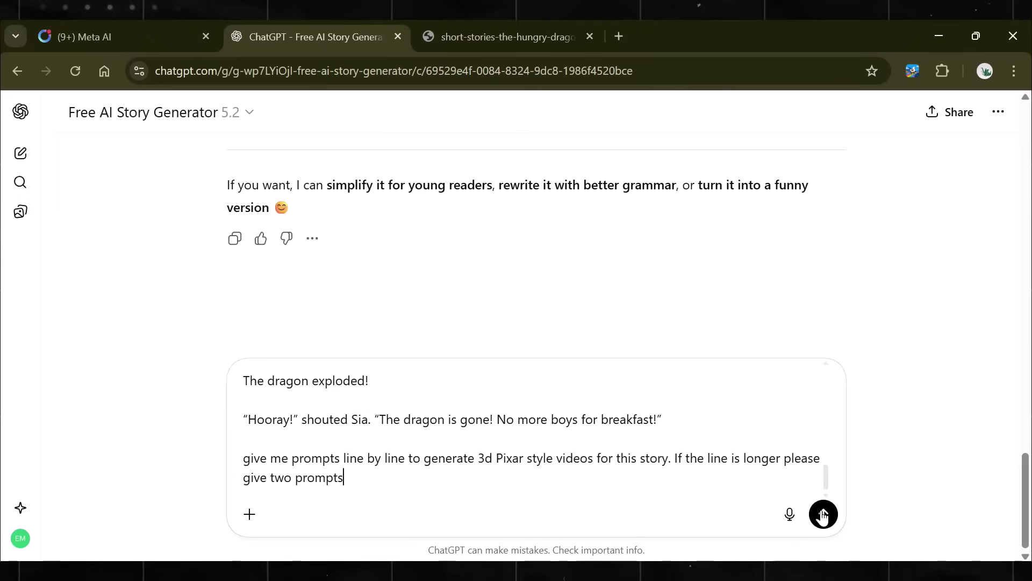
left_click(823, 513)
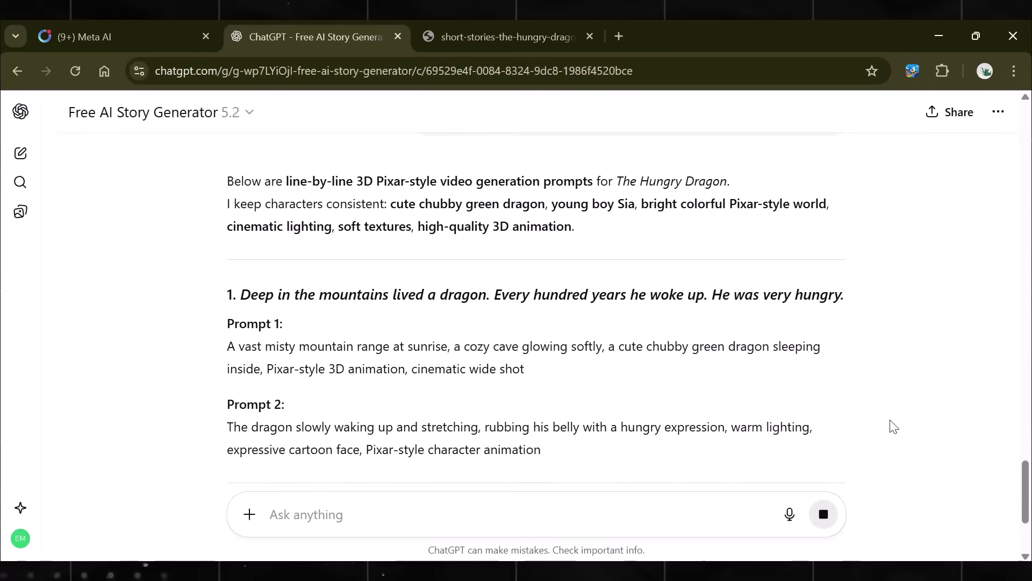
scroll(1024, 490, "down", 5)
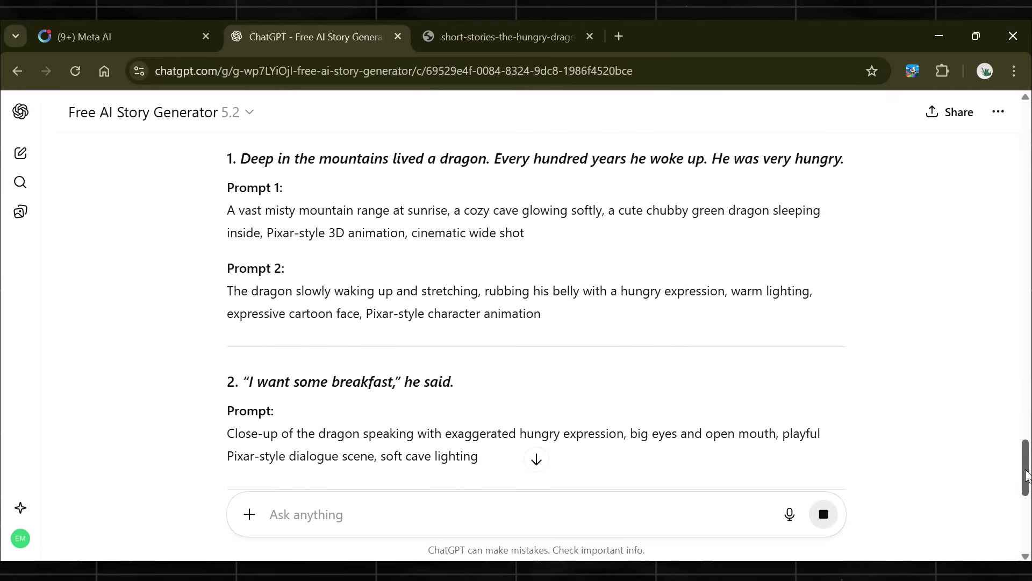
scroll(1024, 490, "down", 1)
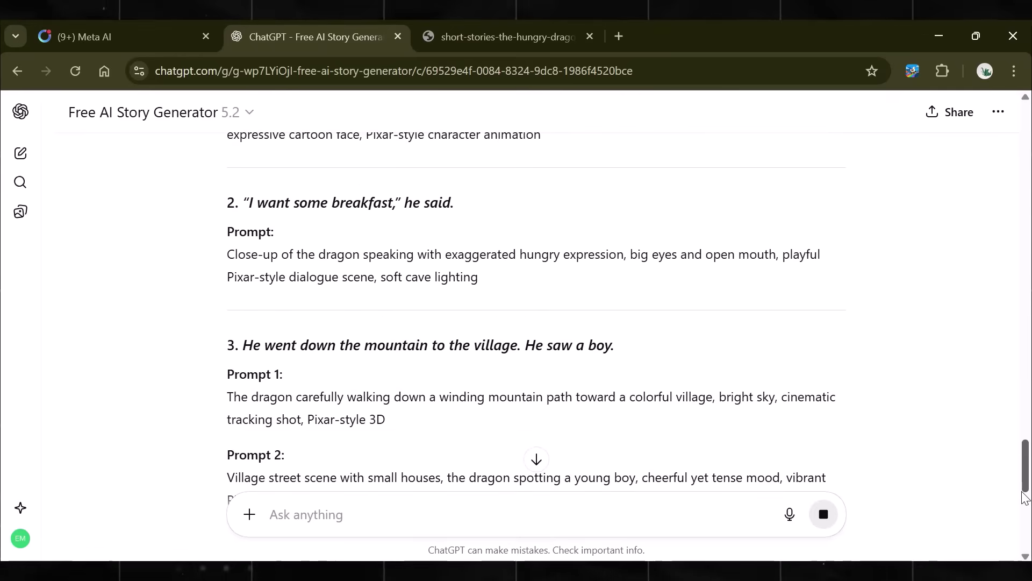
scroll(1024, 500, "down", 4)
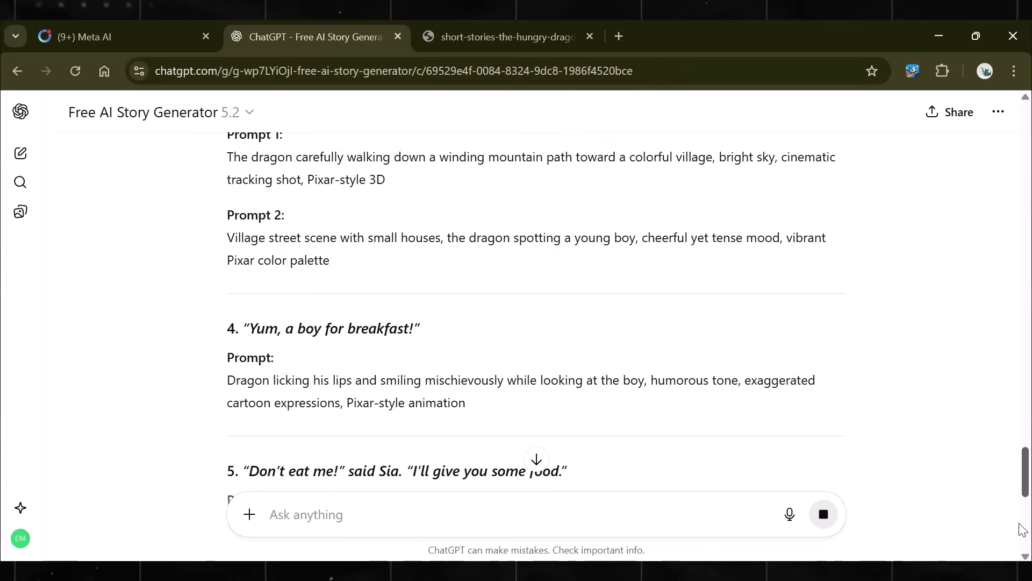
scroll(1021, 529, "down", 5)
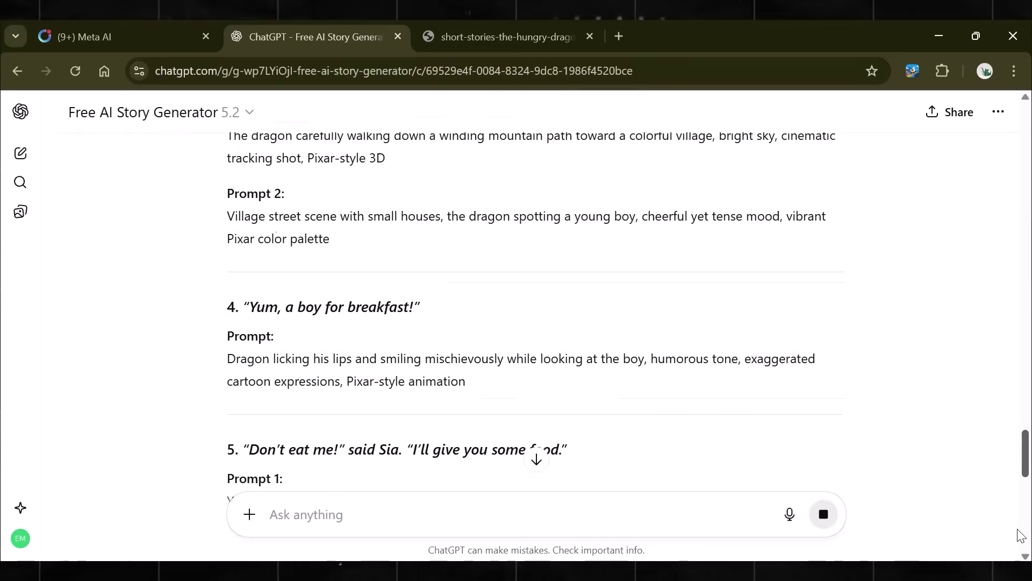
scroll(1006, 427, "down", 5)
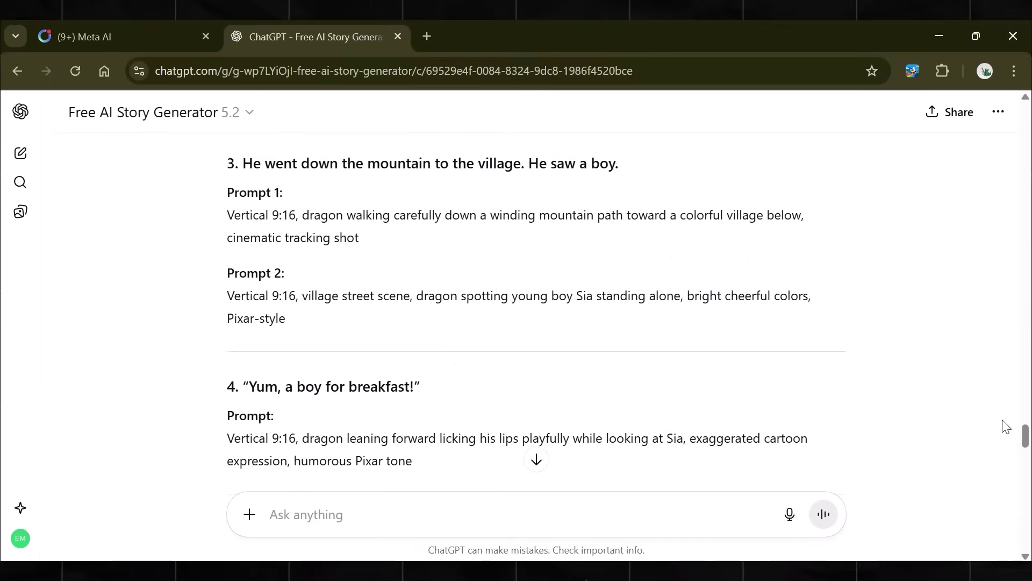
Ask for only the prompts in order, then select and copy the Vertical 9:16 prompt list.
type("extract the prompts in txt file. prompts only in same sequence.")
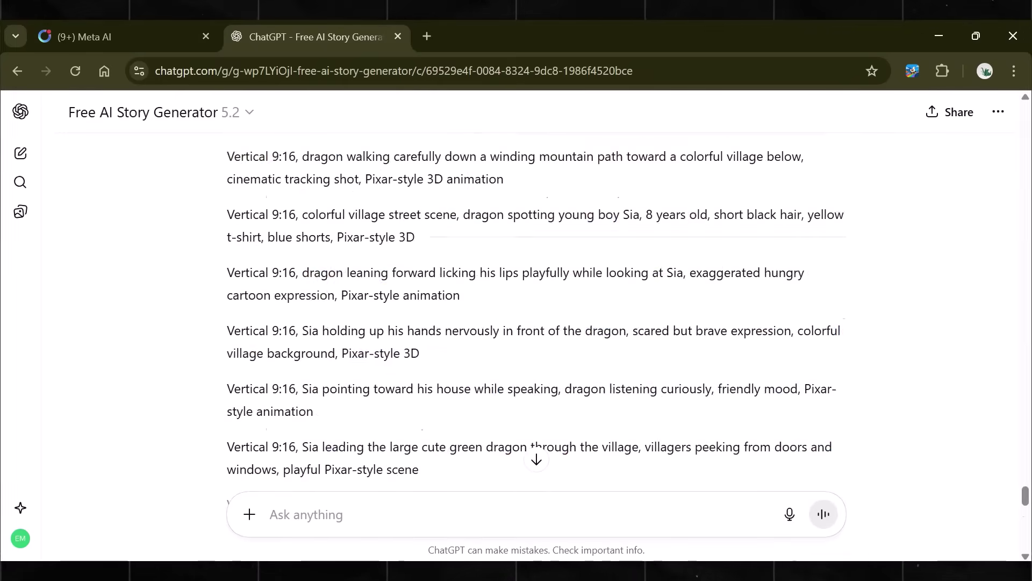
left_click_drag(581, 335, 312, 443)
scroll(318, 444, "down", 2)
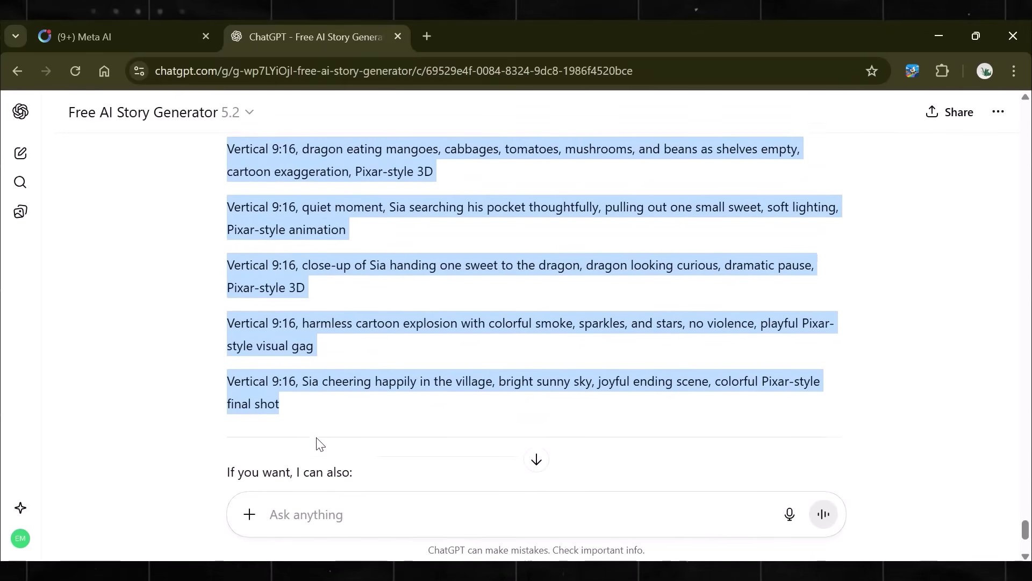
left_click(154, 36)
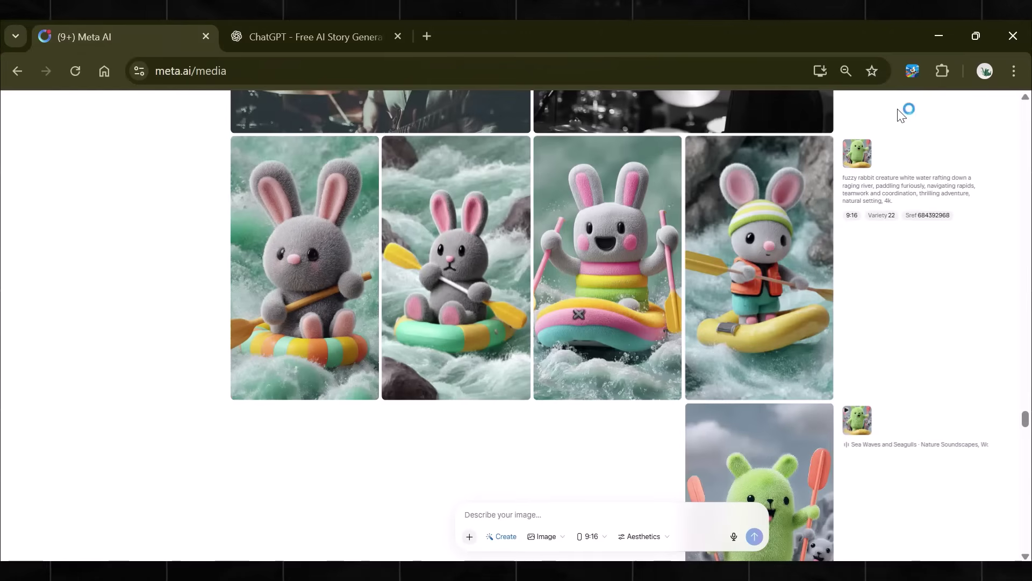
Paste the Vertical 9:16 dragon prompts into the Auto Meta Prompt List.
left_click(912, 71)
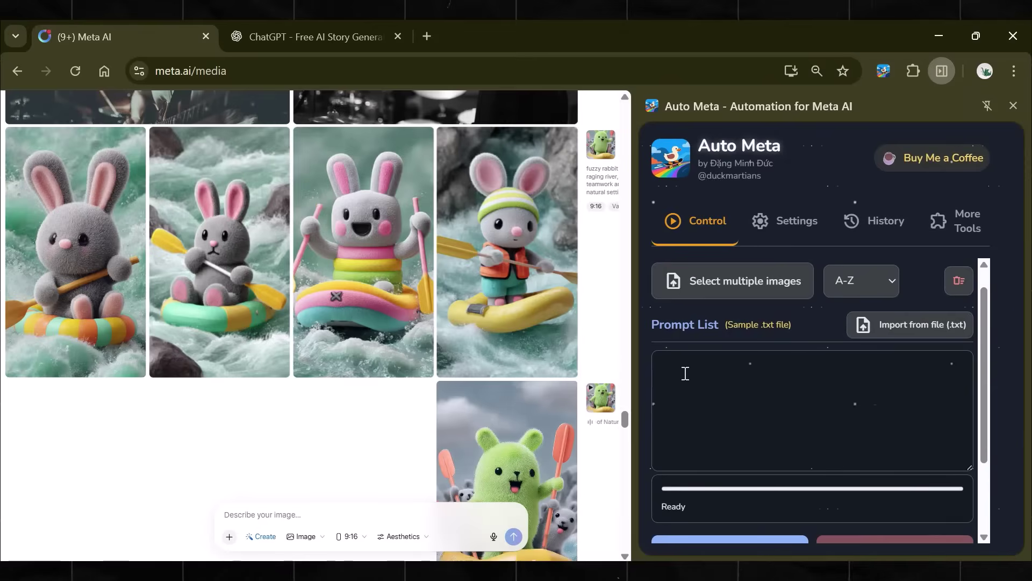
left_click(685, 373)
key("ctrl+v")
scroll(958, 409, "up", 5)
scroll(958, 452, "down", 5)
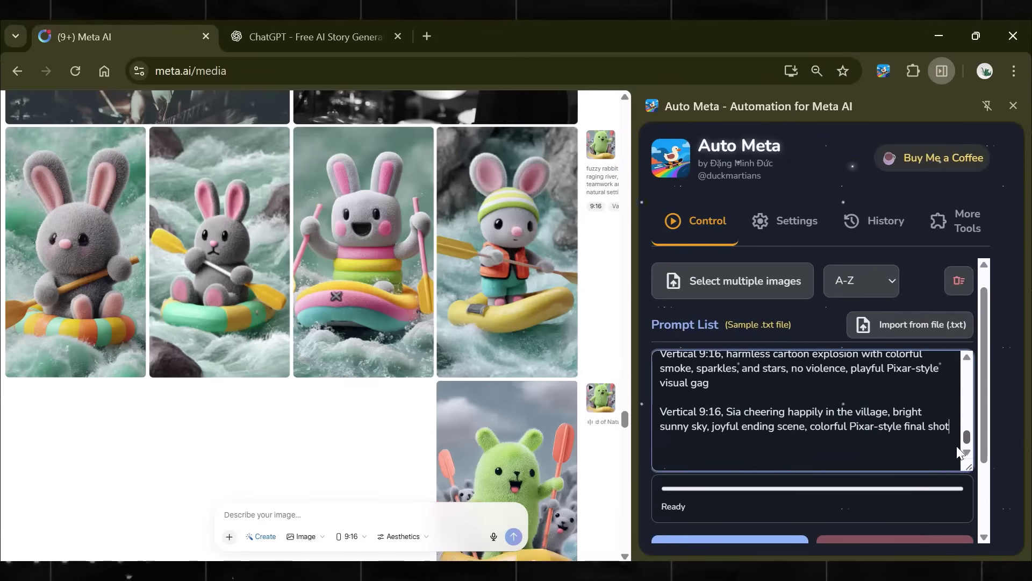
scroll(960, 430, "up", 10)
scroll(980, 408, "down", 2)
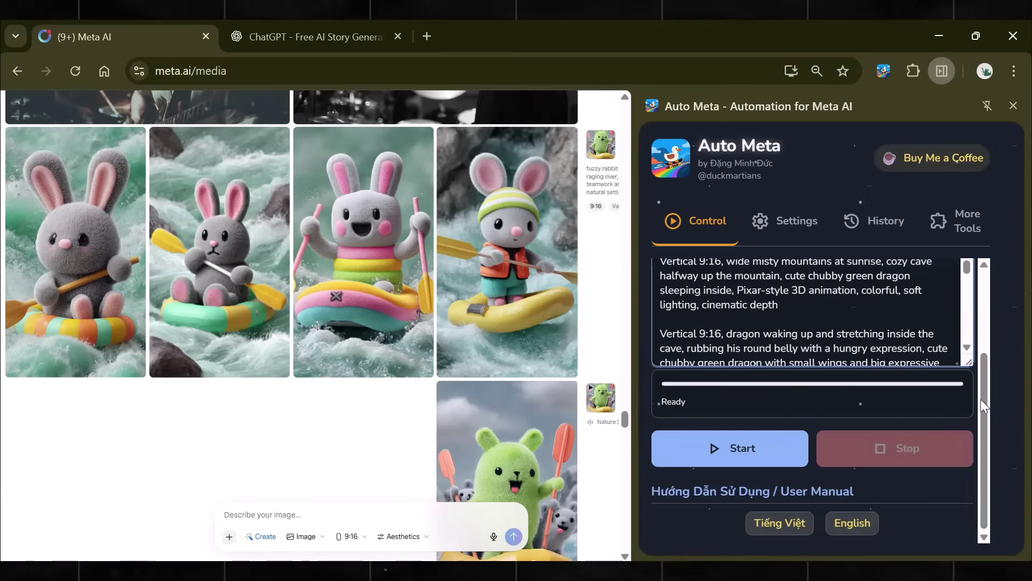
left_click_drag(980, 399, 989, 314)
Switch on Auto-download videos in Auto Meta settings, then Start the run from the Control view.
left_click(795, 225)
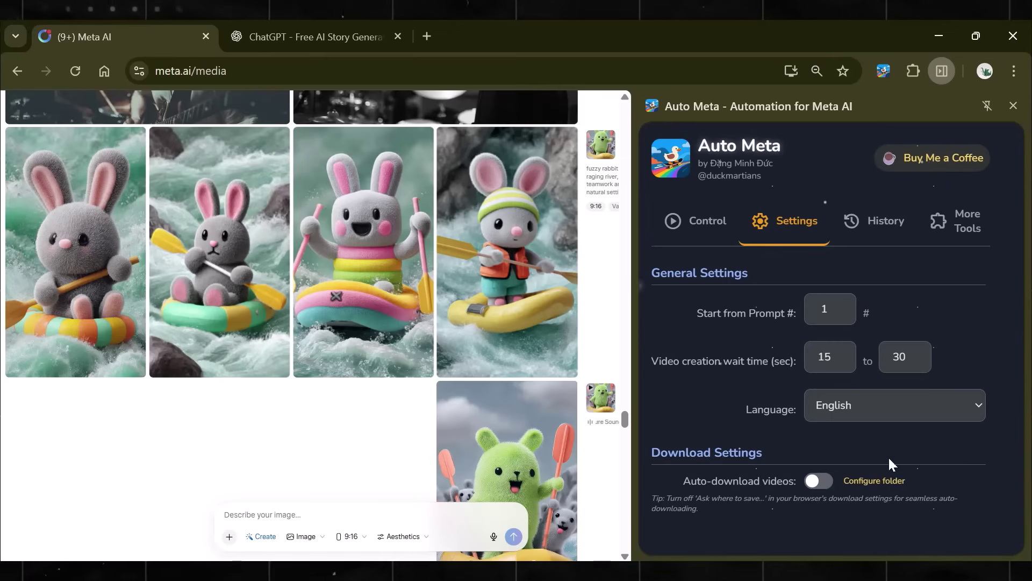
left_click(756, 418)
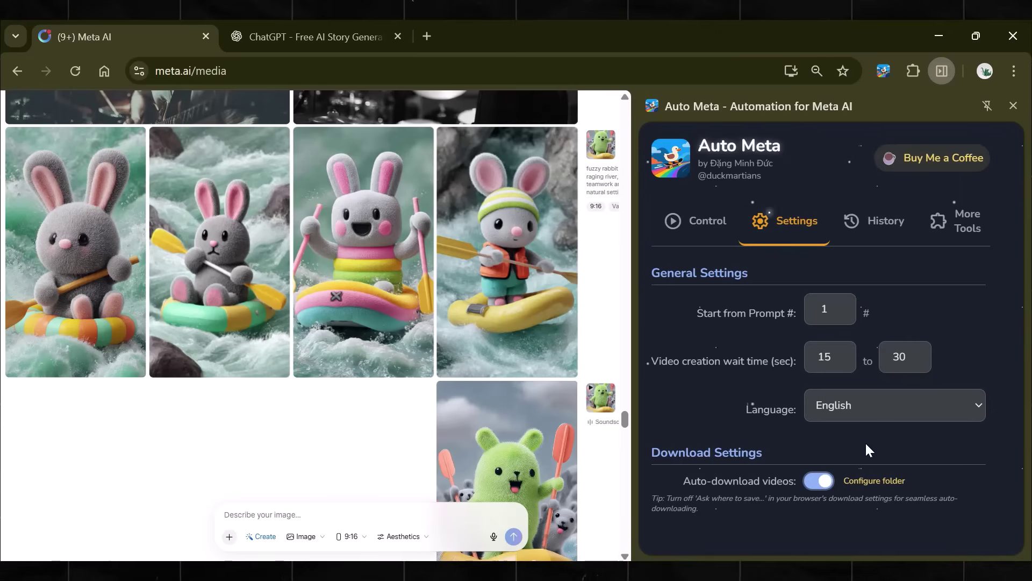
left_click(702, 235)
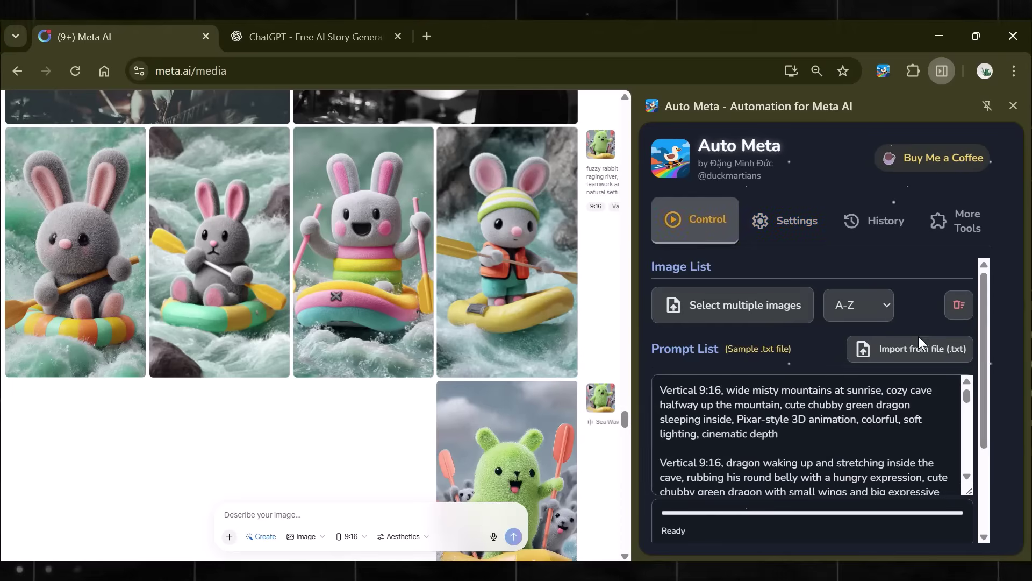
left_click_drag(983, 311, 985, 364)
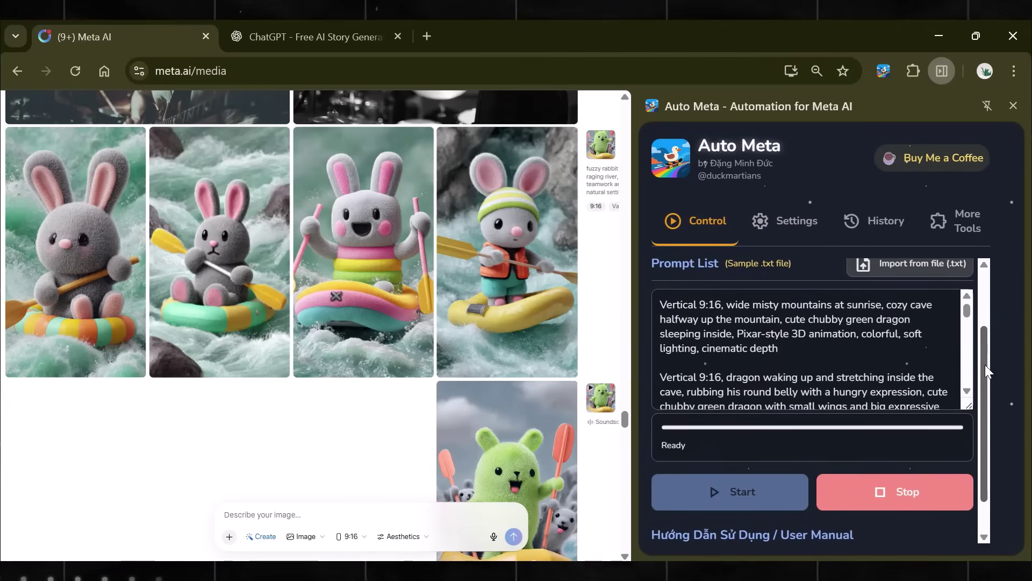
left_click_drag(966, 311, 966, 383)
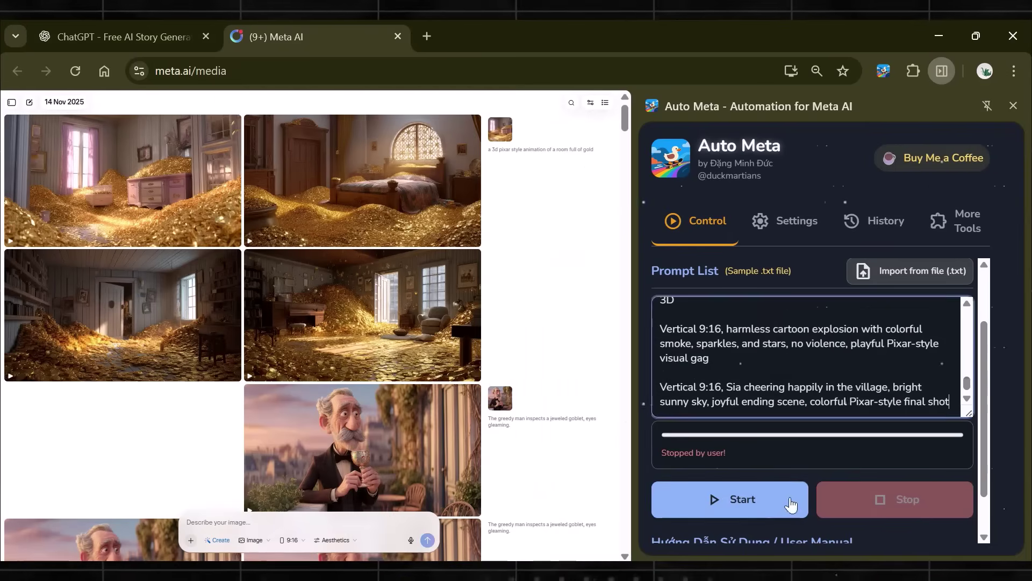
left_click(701, 504)
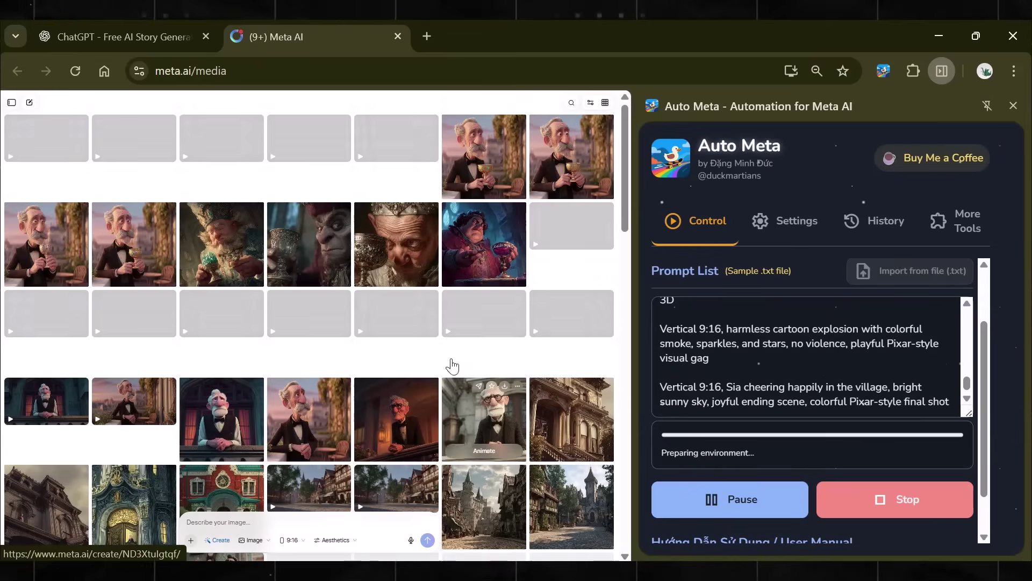
Wait while Auto Meta processes prompt 1 of the 22 dragon prompts.
mouse_move(554, 430)
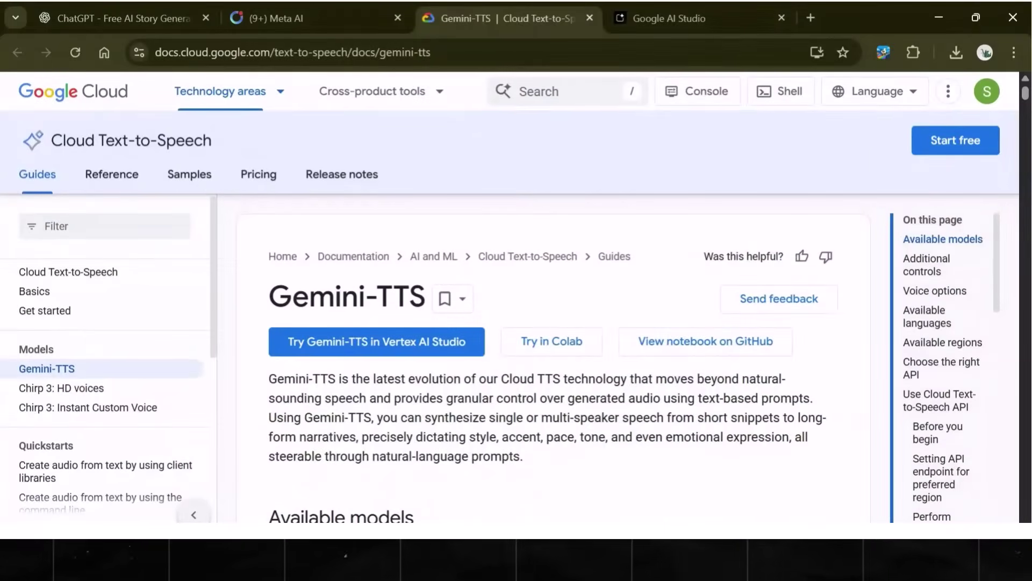
Look over the Gemini-TTS Available models table, then go to the Google AI Studio tab.
scroll(1006, 305, "down", 1)
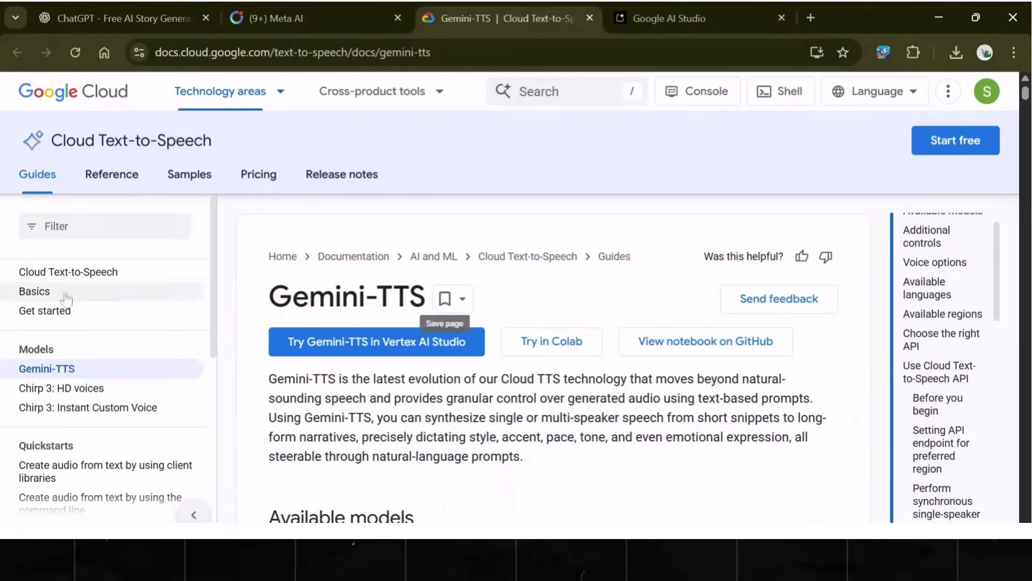
scroll(495, 421, "down", 8)
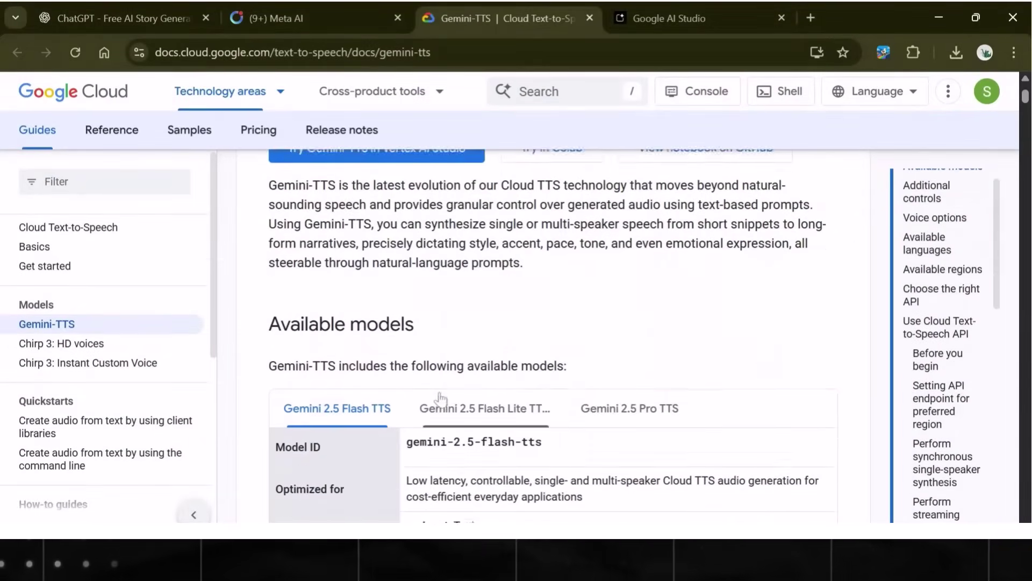
scroll(495, 421, "up", 8)
left_click(688, 11)
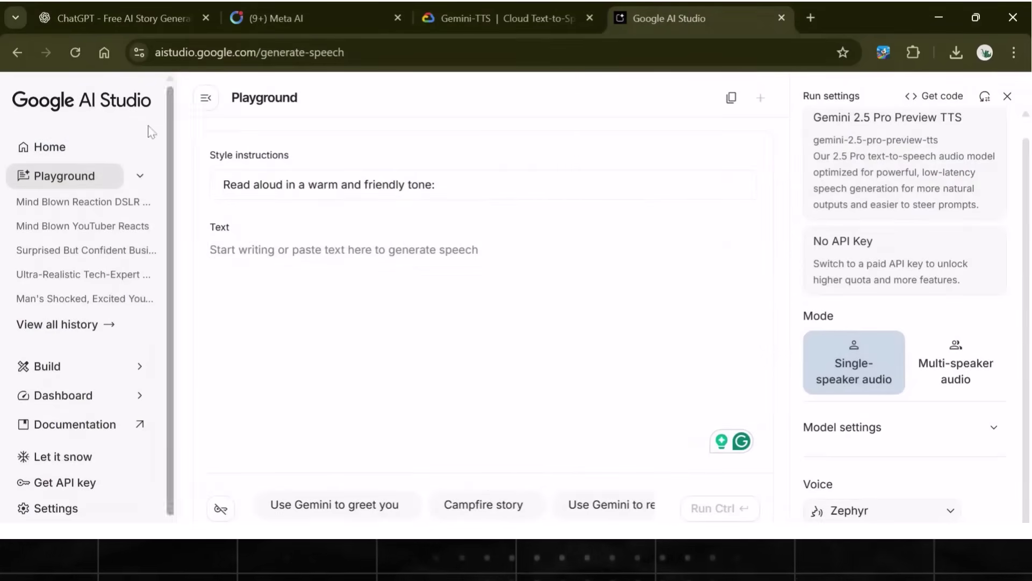
Open AI Studio's single-speaker speech playground and paste in the Hungry Dragon story.
left_click(48, 153)
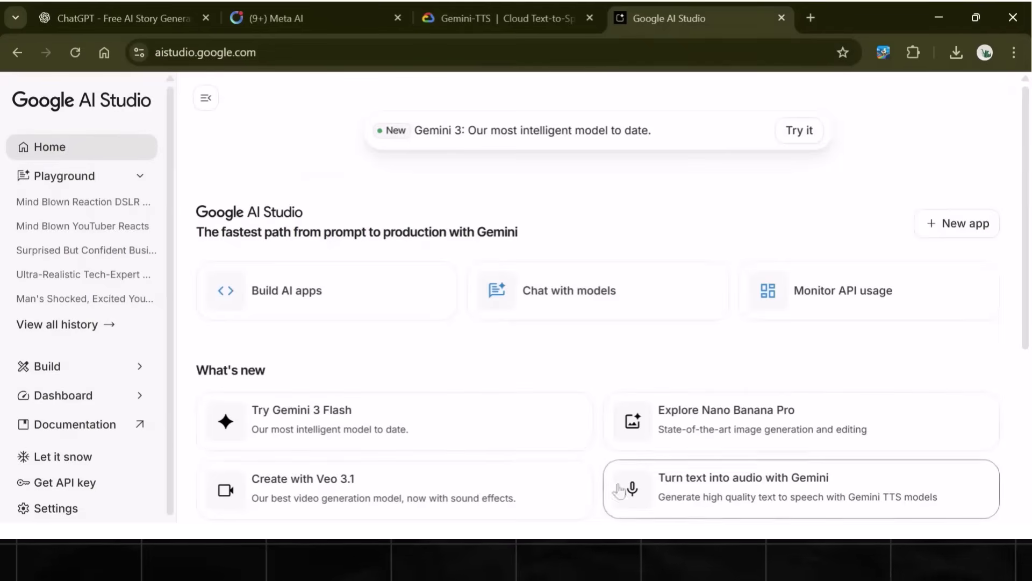
left_click(691, 491)
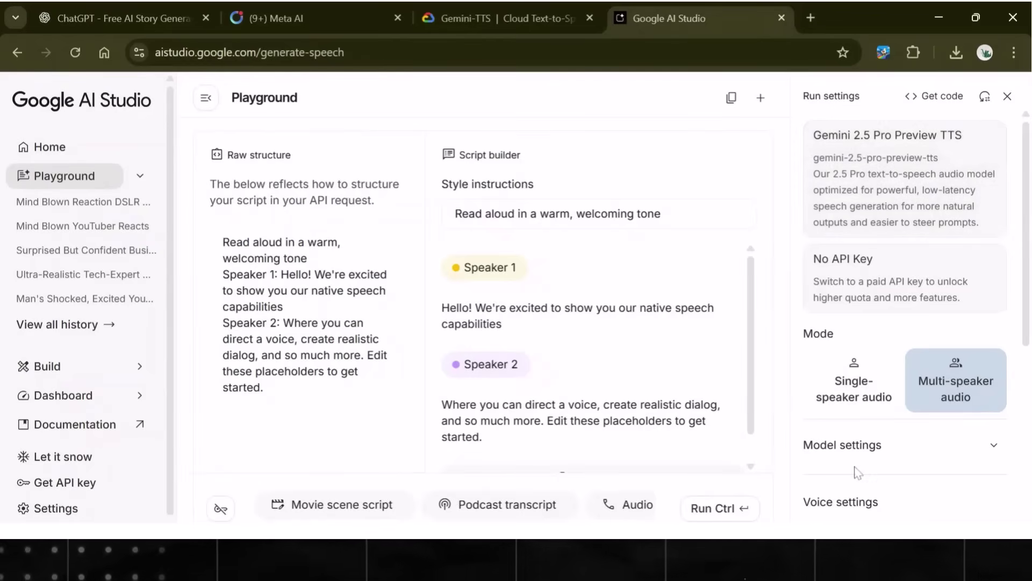
left_click(865, 405)
key("ctrl+v")
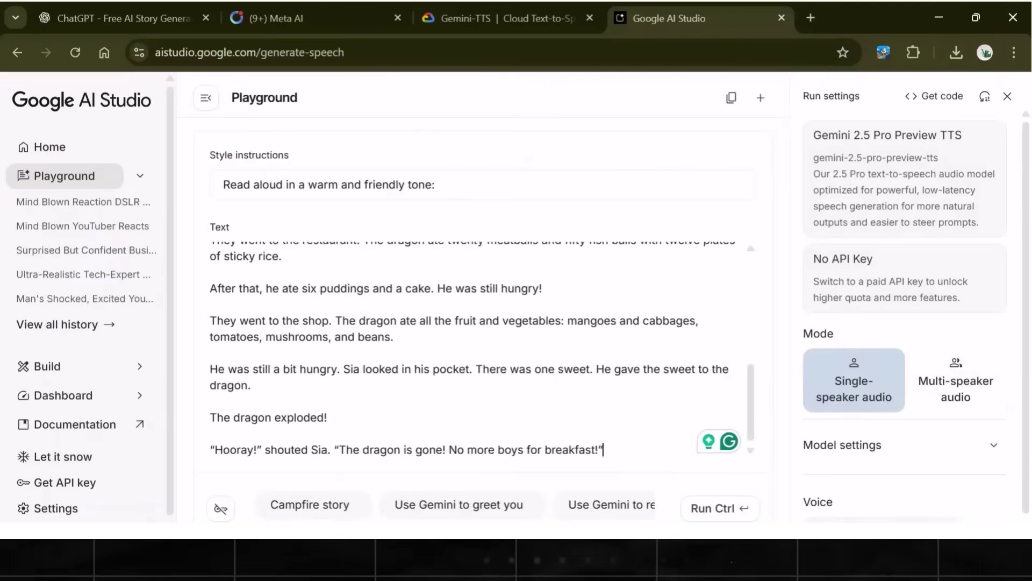
scroll(756, 283, "up", 10)
Pick Leda from the voice list as the narration voice.
scroll(756, 282, "down", 10)
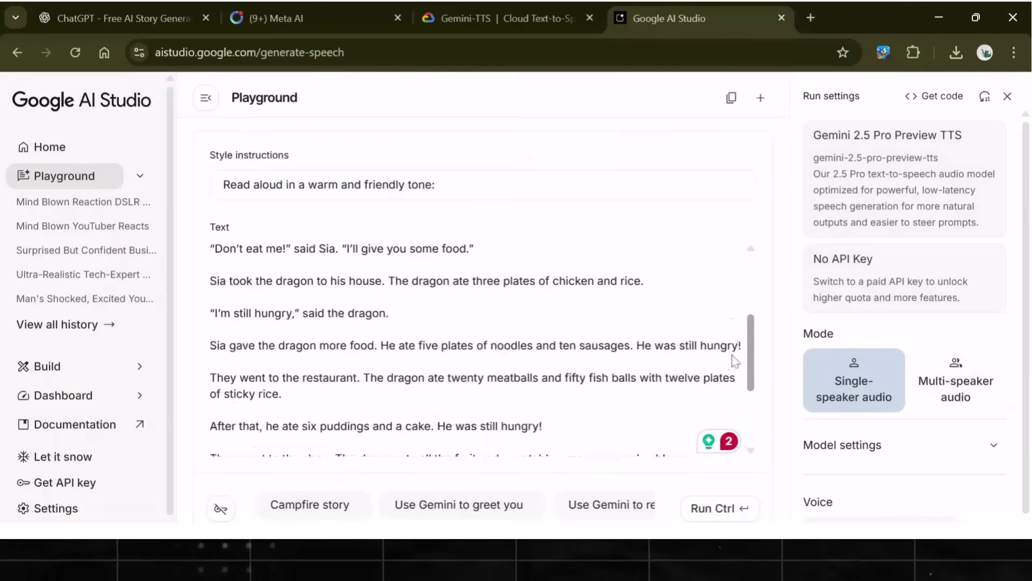
scroll(903, 376, "down", 1)
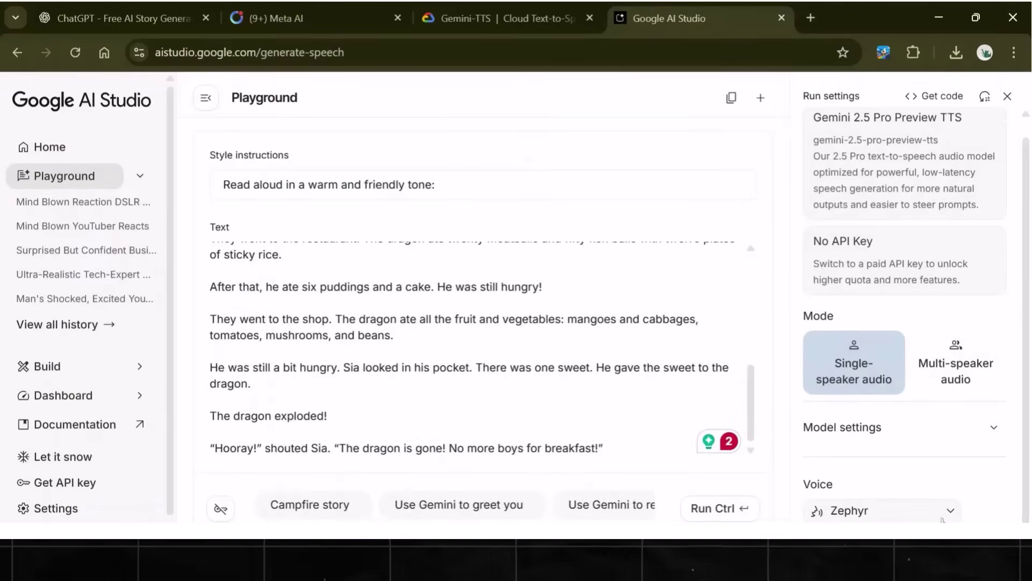
left_click(882, 511)
scroll(959, 344, "down", 2)
left_click_drag(960, 343, 968, 508)
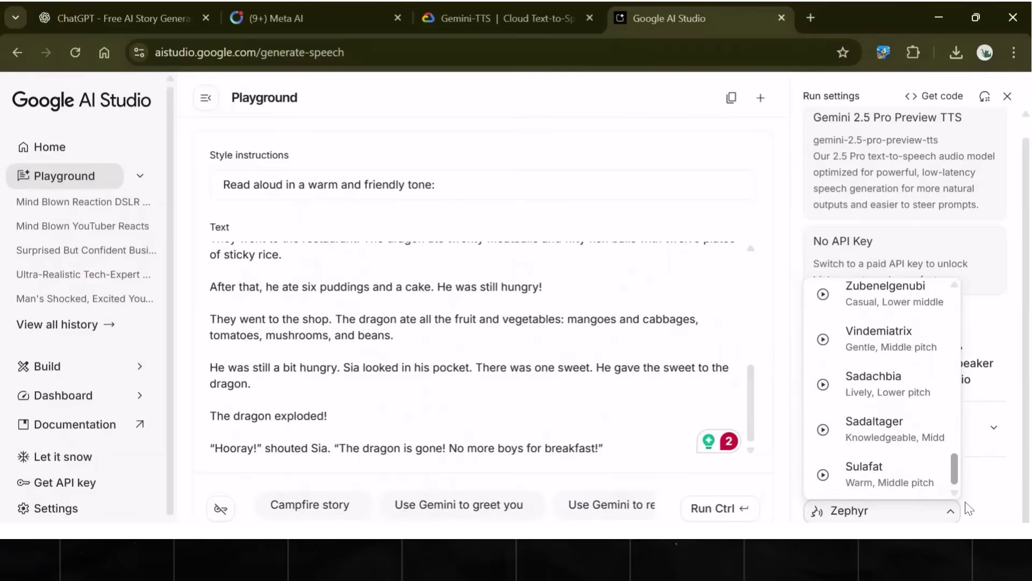
scroll(919, 350, "up", 10)
scroll(921, 346, "down", 2)
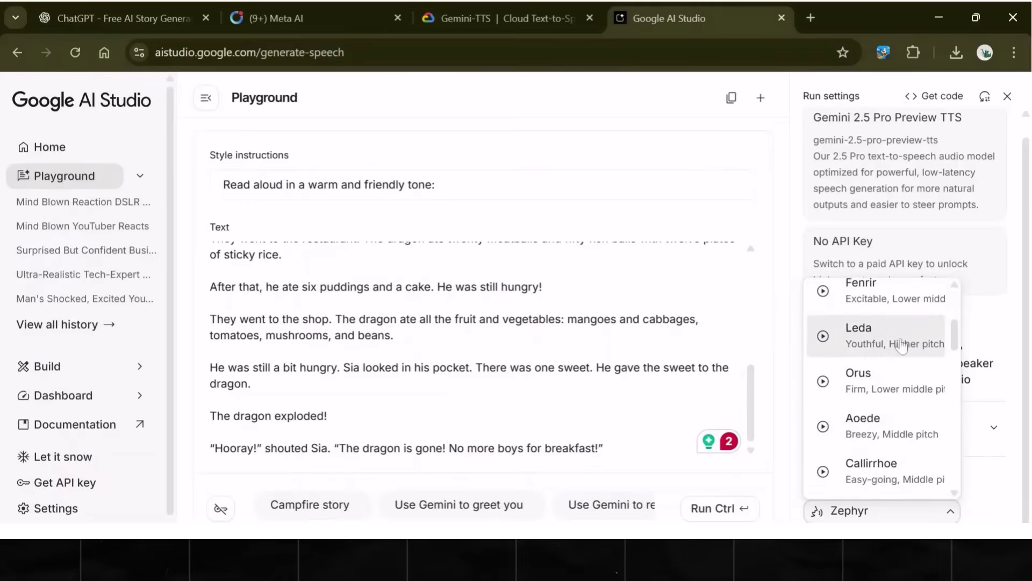
left_click(902, 346)
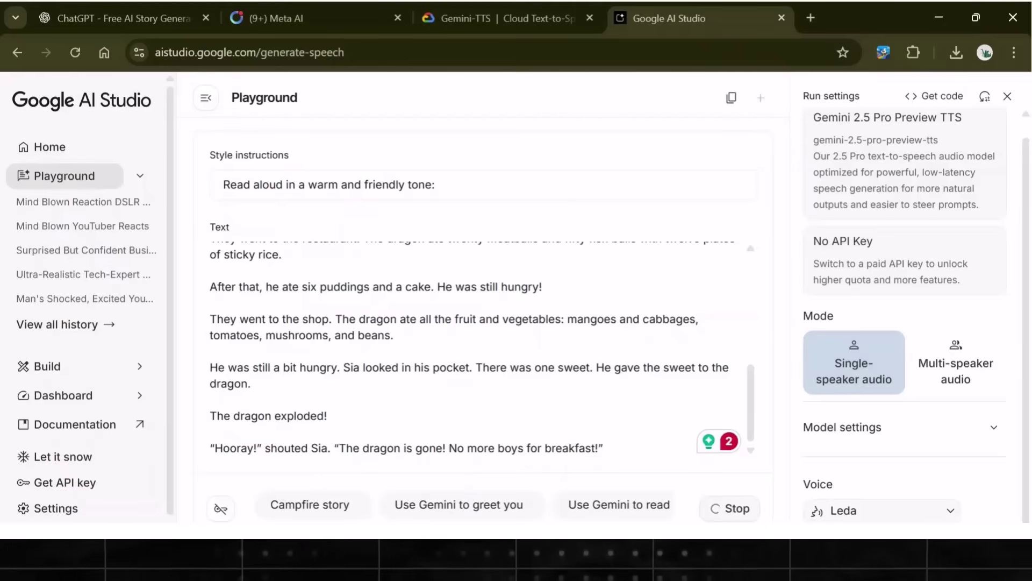
Widen the story text area and play back the generated 1:40 Leda narration.
left_click(206, 101)
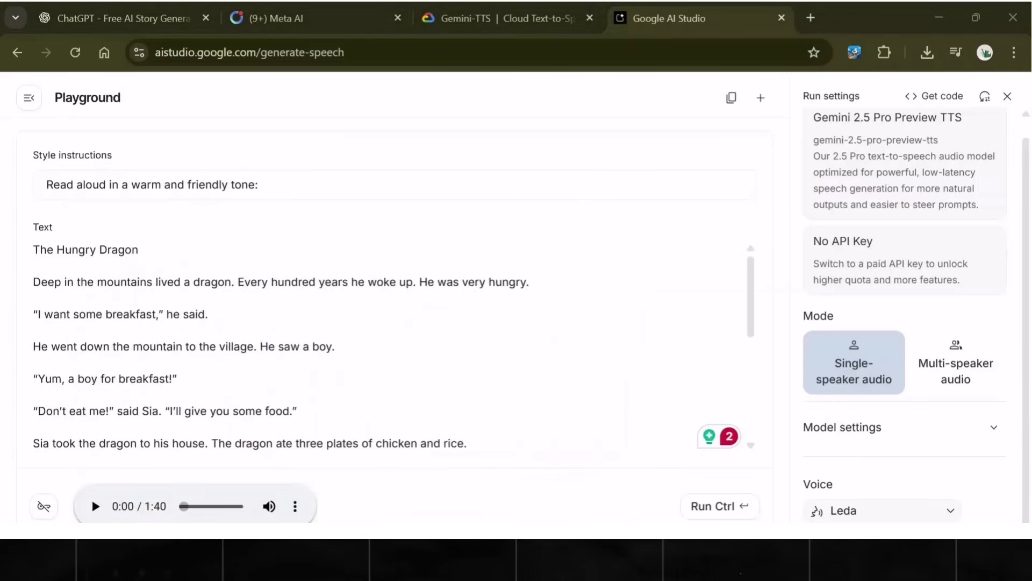
left_click(96, 506)
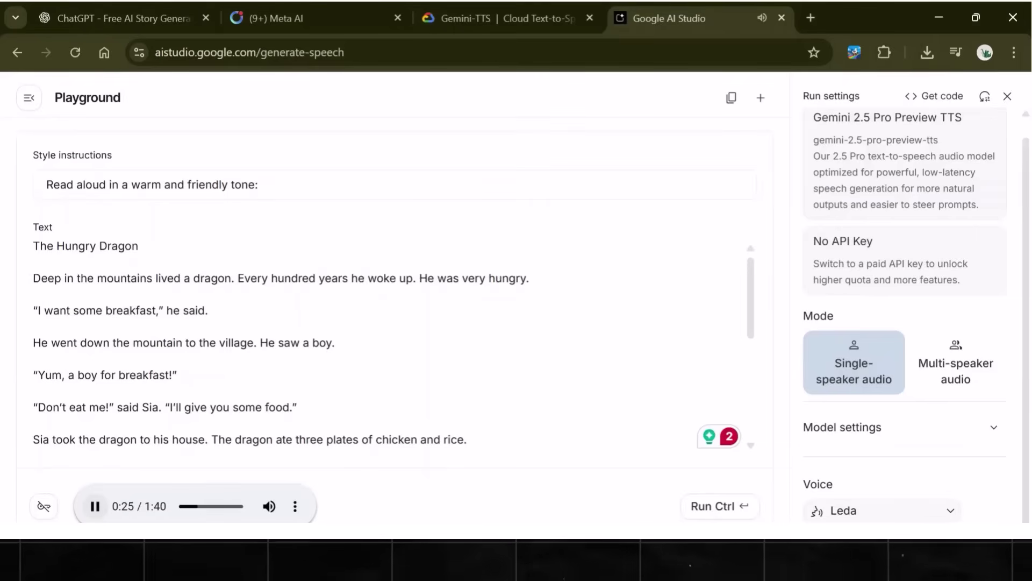
scroll(297, 333, "down", 2)
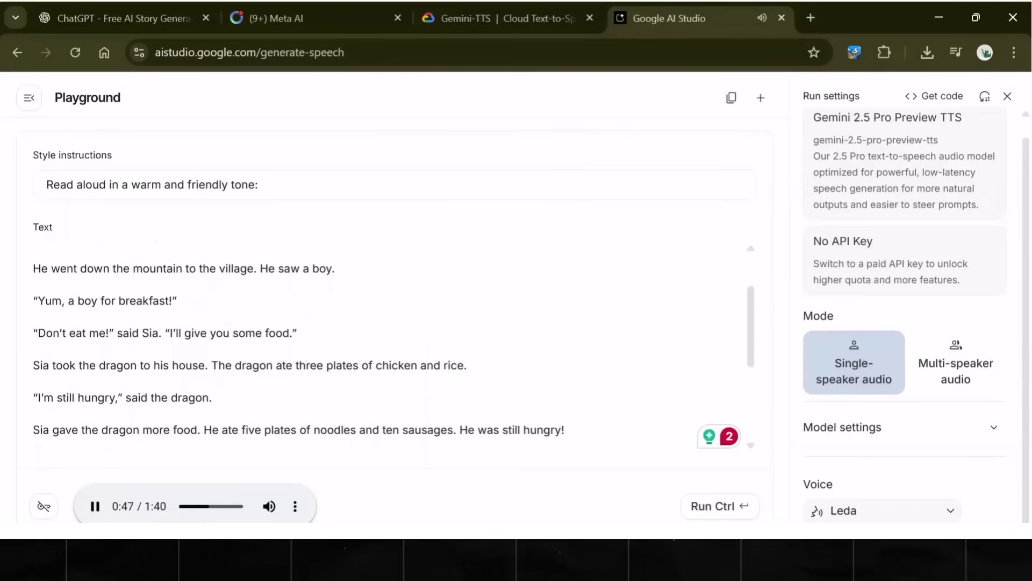
left_click(90, 506)
left_click(295, 506)
left_click(260, 458)
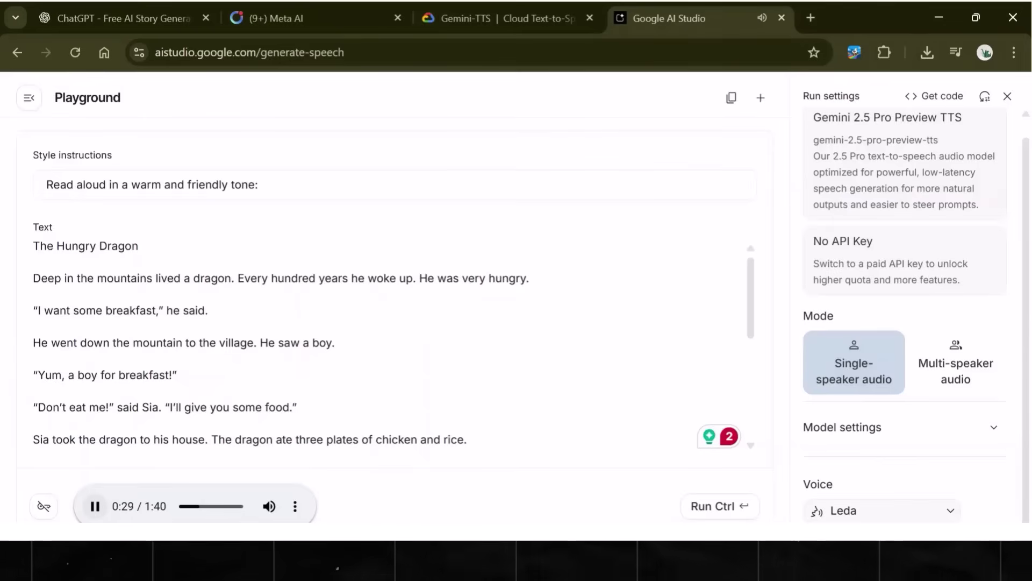
Download the narration audio from the audio player's options menu.
scroll(750, 358, "down", 2)
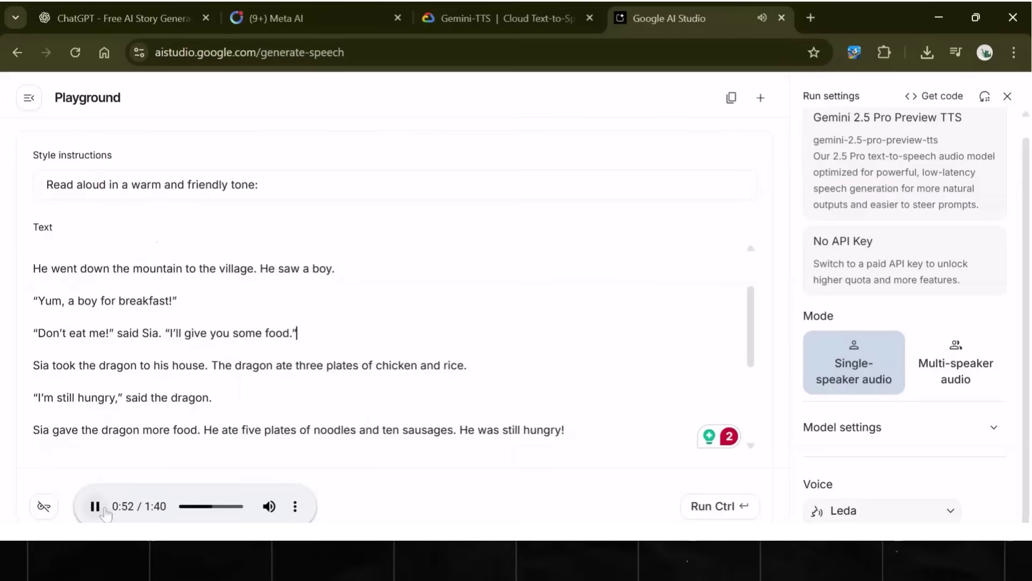
left_click(294, 506)
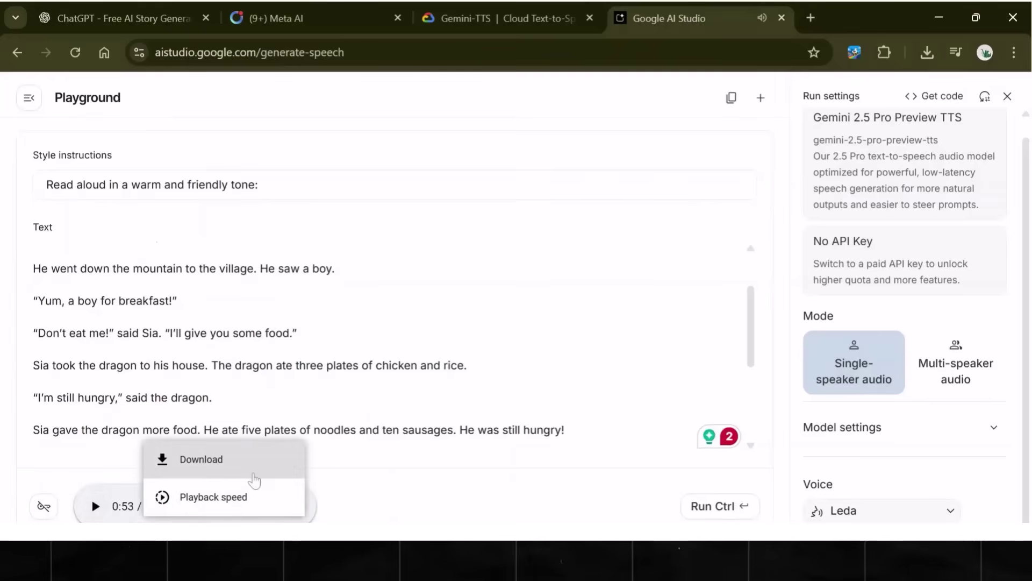
left_click(255, 479)
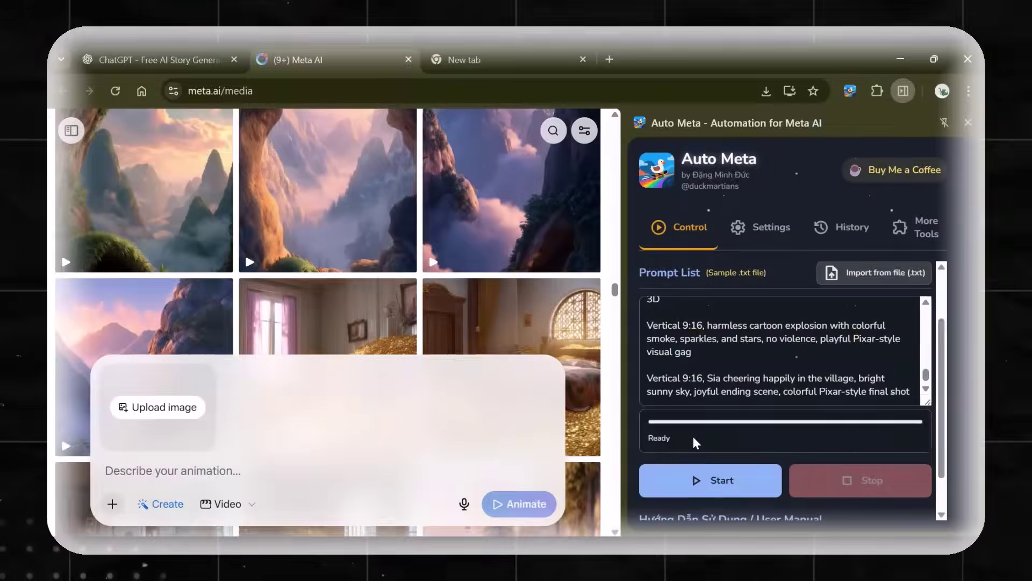
scroll(627, 288, "up", 10)
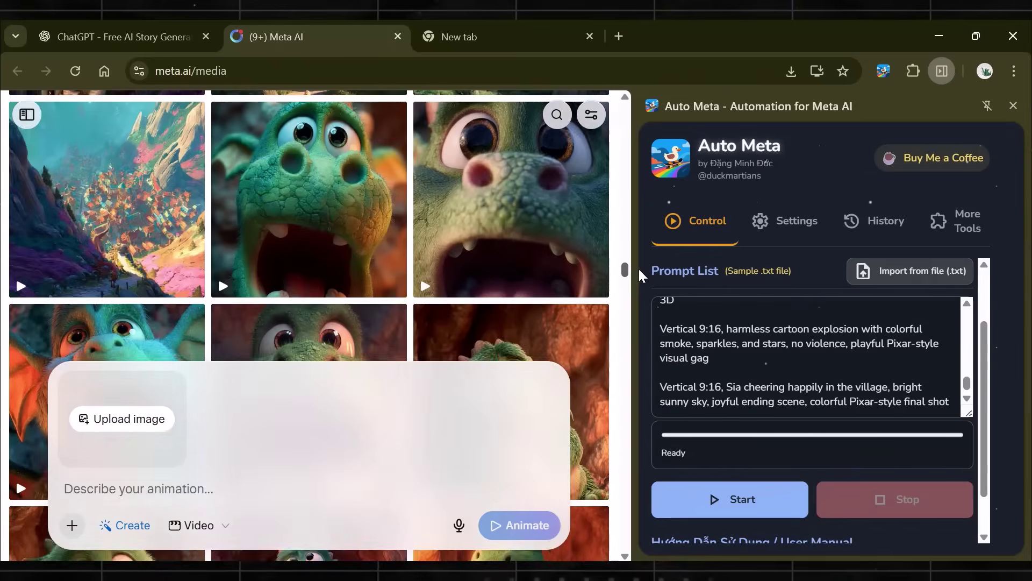
left_click_drag(638, 267, 625, 115)
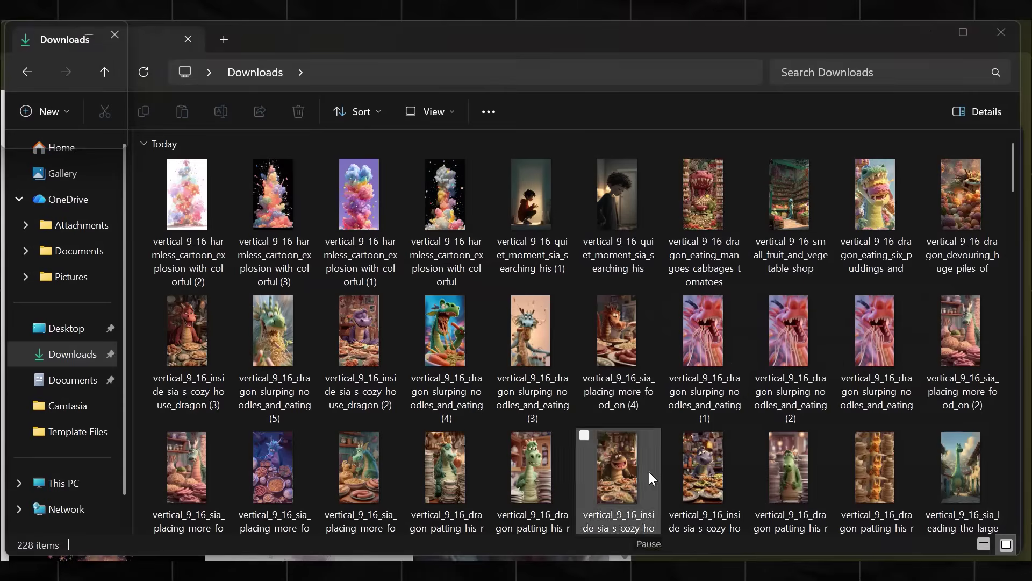
Scroll through the downloaded 9:16 story clips in the Downloads folder.
mouse_move(1008, 159)
left_mouse_down()
mouse_move(998, 226)
mouse_move(1006, 156)
left_mouse_up()
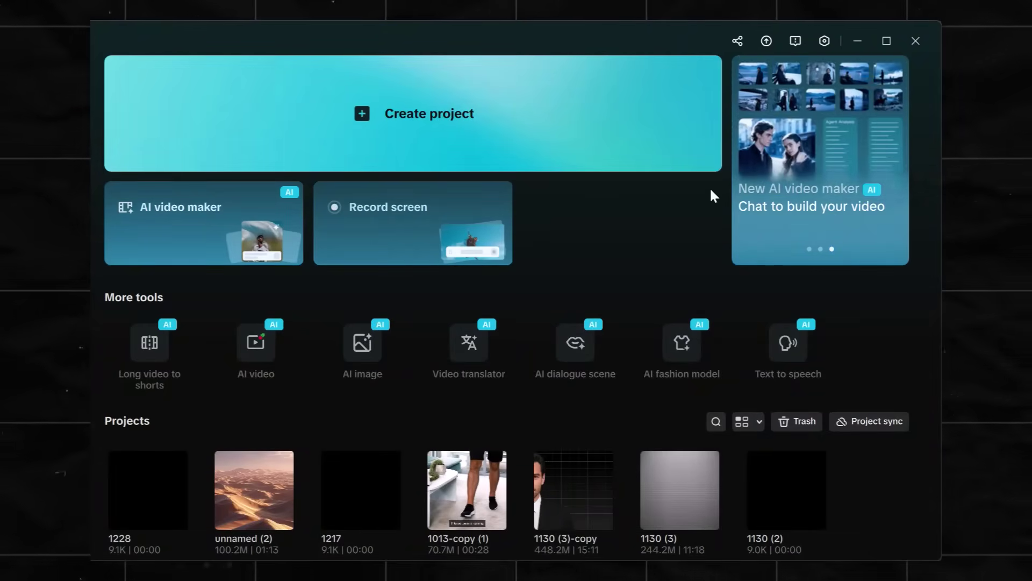
Open CapCut's AI video maker and start 'Match media to script in 1 click'.
left_click(806, 180)
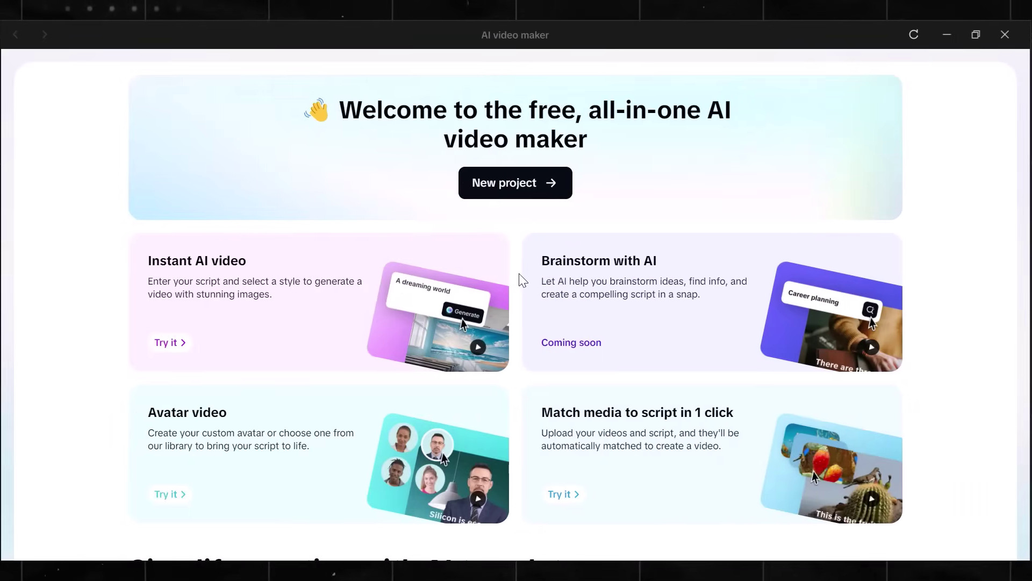
mouse_move(583, 445)
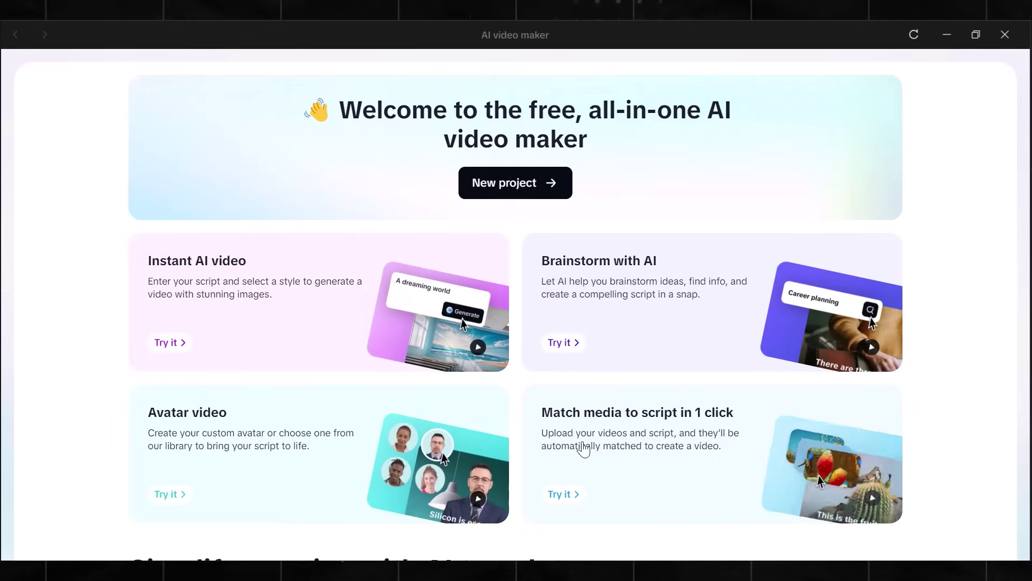
left_click(571, 500)
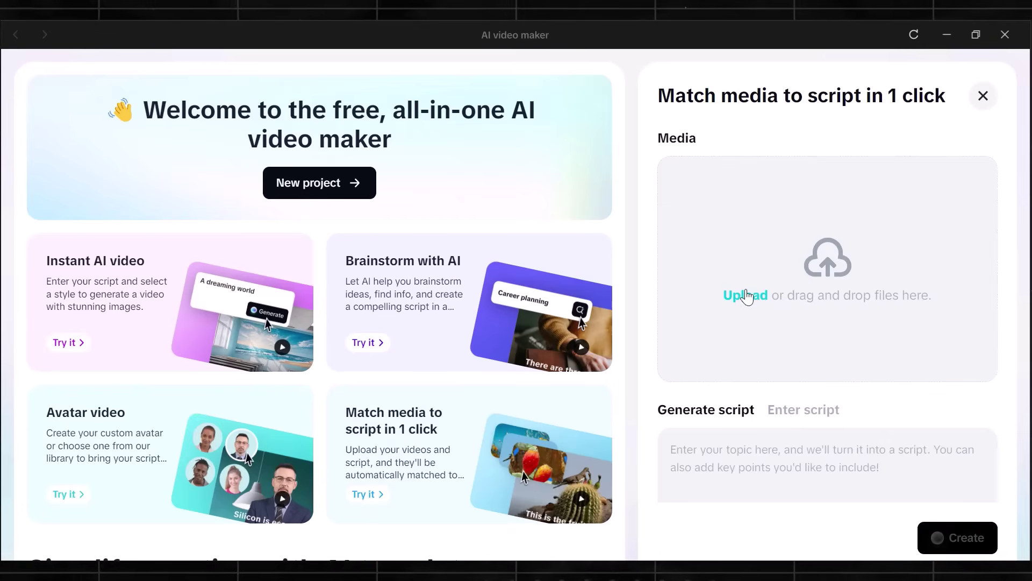
Upload all the downloaded story clips, Shift-selected together in Downloads.
left_click(751, 296)
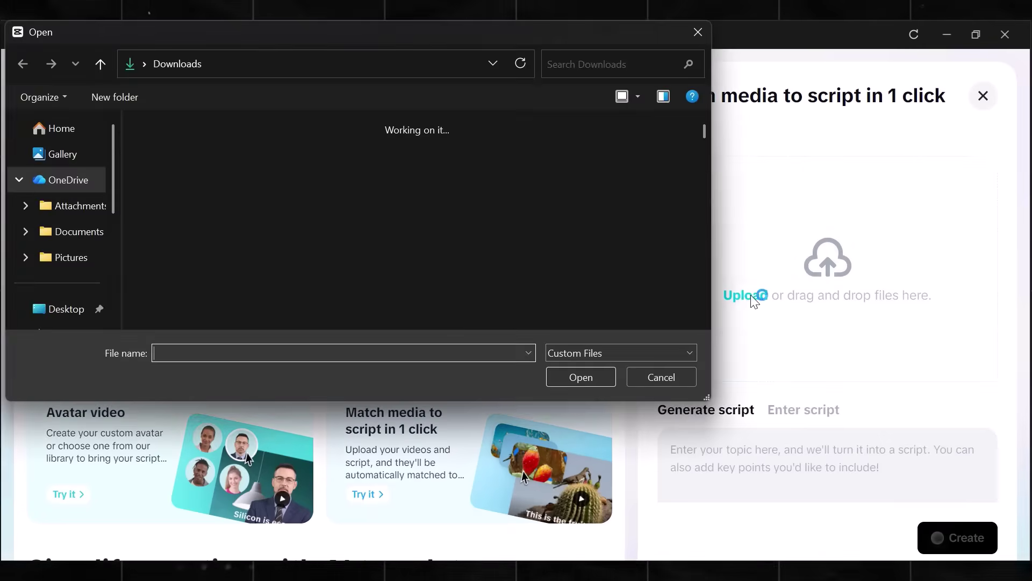
left_click(182, 202)
key("shift+Right")
key("shift+Right")
key("shift+Right")
key("shift+Right")
key("shift+Right")
key("shift+Right")
key("shift+Right")
key("shift+Right")
key("shift+Right")
key("shift+Right")
key("shift+Right")
key("shift+Right")
key("shift+Right")
key("shift+Right")
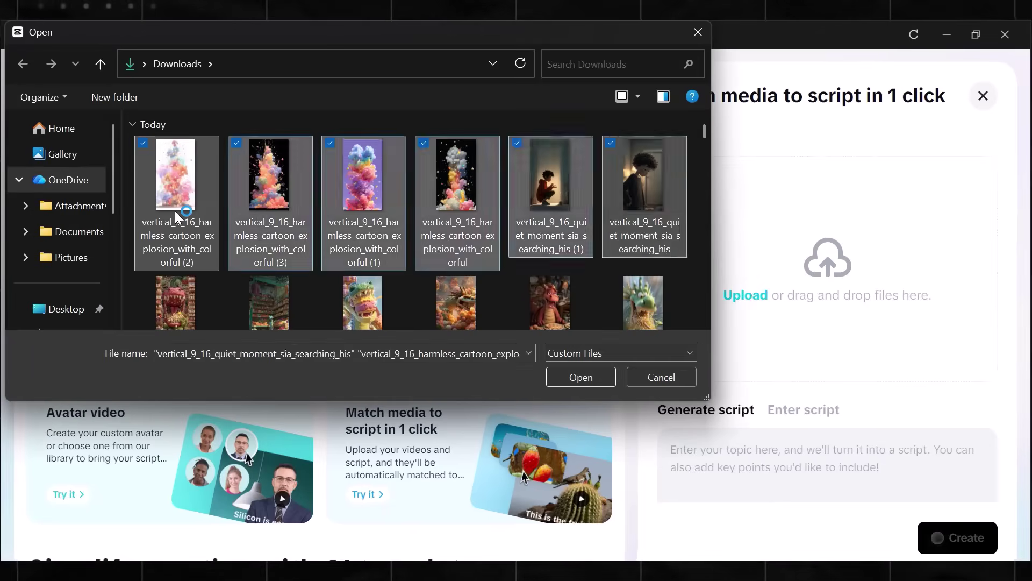
key("shift+Right")
key("shift+Right")
key("shift+Right")
key("shift+Right")
key("shift+Right")
key("shift+Right")
key("shift+Right")
key("shift+Right")
key("shift+Right")
key("shift+Right")
key("shift+Right")
key("shift+Right")
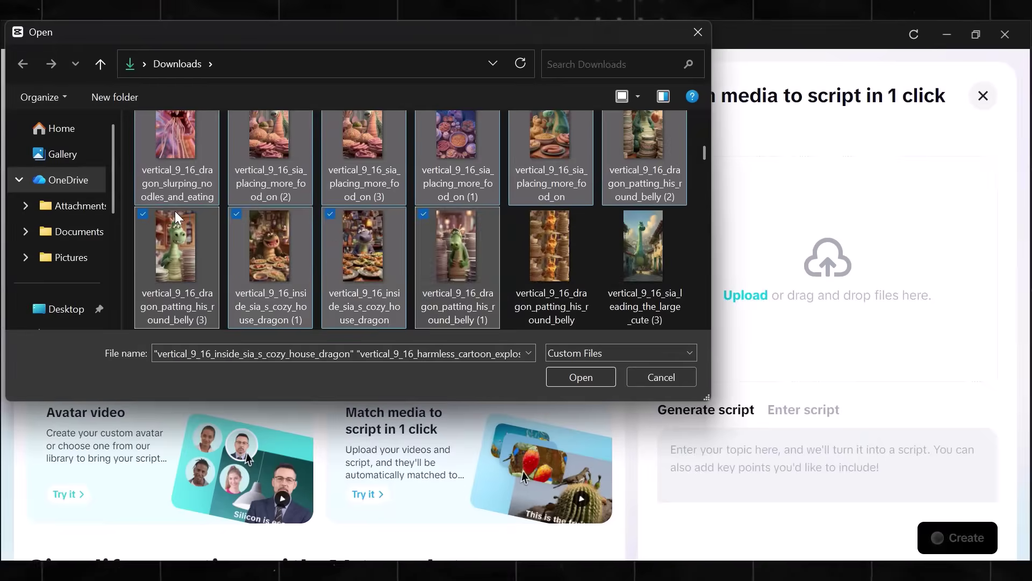
key("shift+Right")
key("shift+Right")
key("shift+Right")
key("shift+Right")
key("shift+Right")
key("shift+Right")
key("shift+Right")
key("shift+Right")
key("shift+Right")
key("shift+Right")
key("shift+Right")
key("shift+Right")
key("shift+Right")
key("shift+Right")
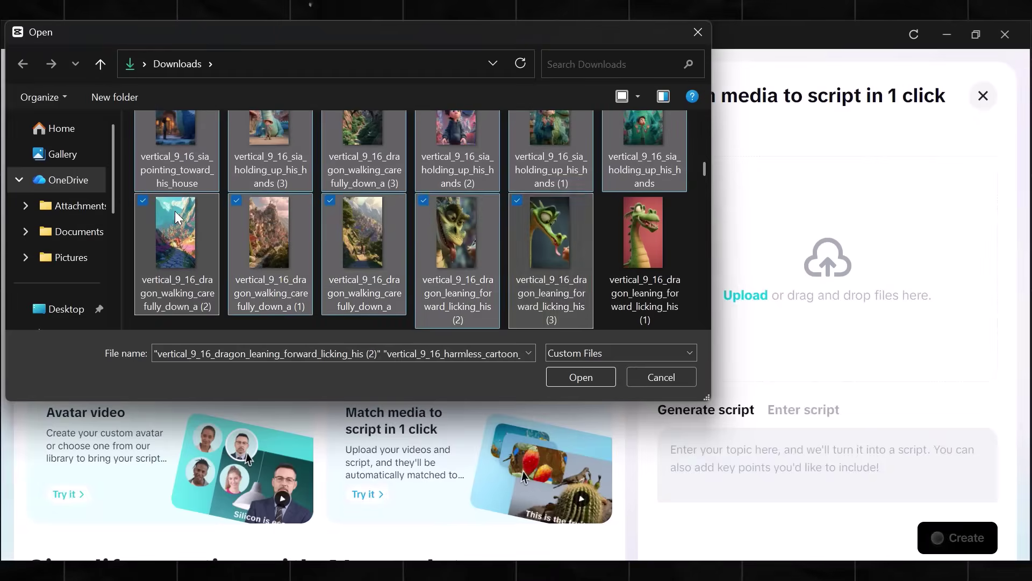
key("shift+Right")
key("shift+Right")
key("shift+Right")
key("shift+Right")
key("shift+Right")
key("shift+Right")
key("shift+Right")
key("shift+Right")
key("shift+Right")
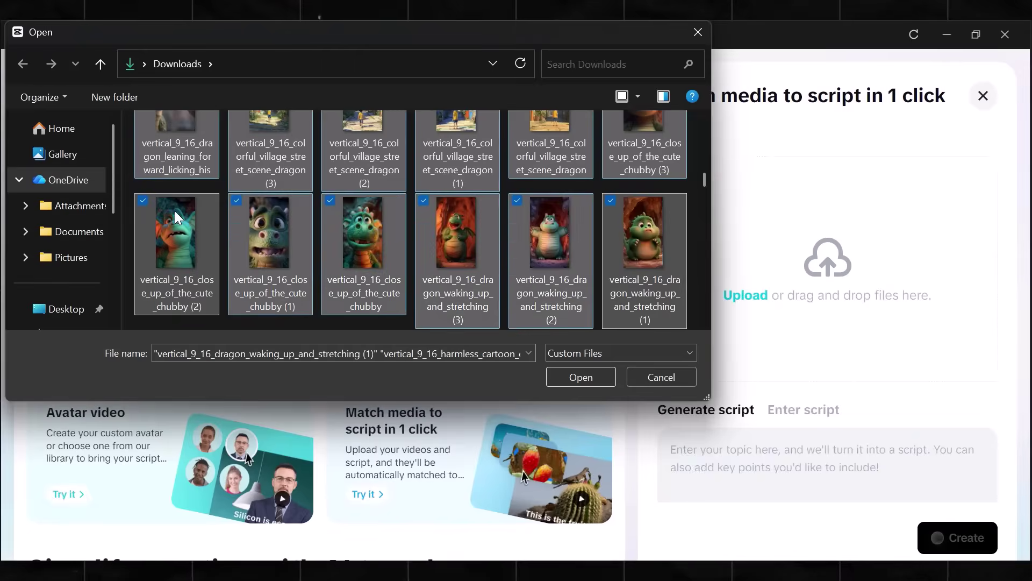
key("shift+Right")
key("shift+Right")
key("shift+Right")
key("shift+Right")
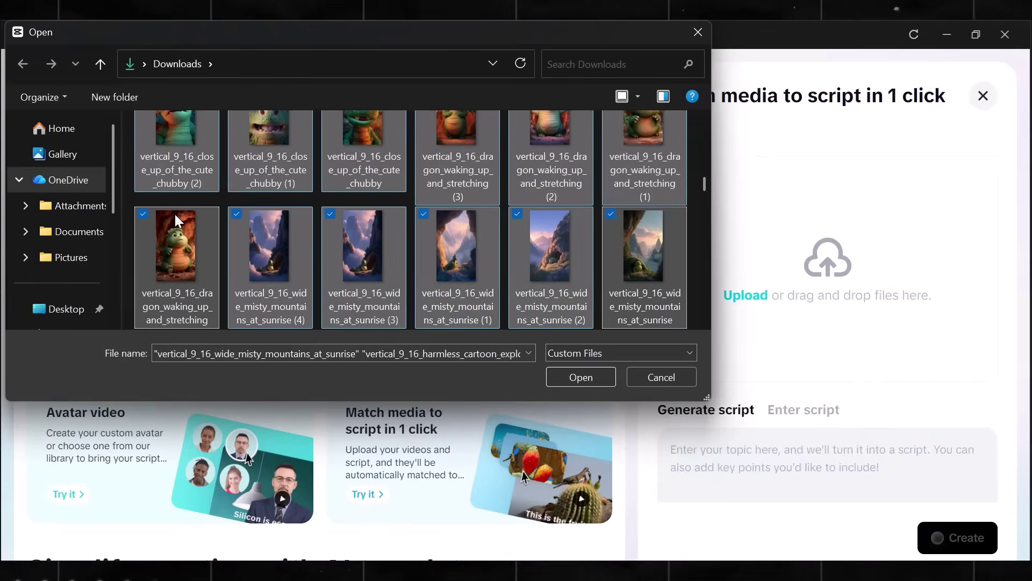
left_click(580, 377)
Paste the dragon story as the script and create the matched video.
left_click(803, 478)
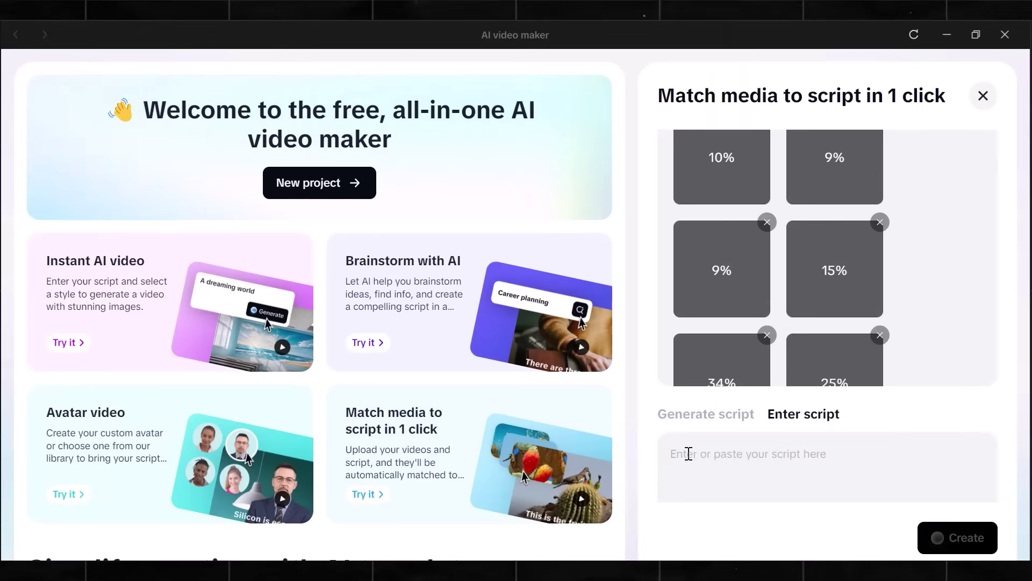
left_click(746, 463)
key("ctrl+v")
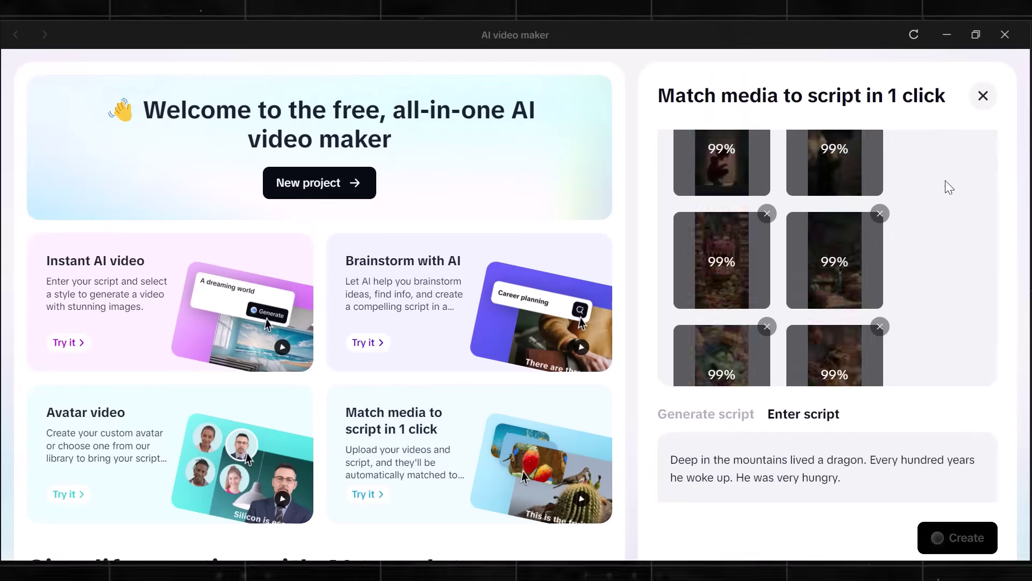
scroll(951, 313, "down", 10)
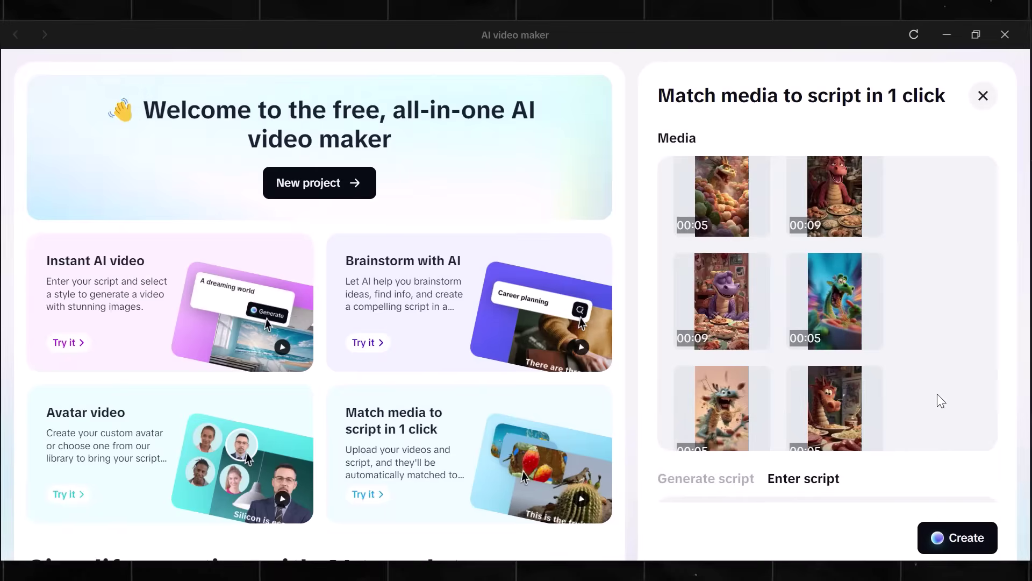
scroll(955, 290, "down", 10)
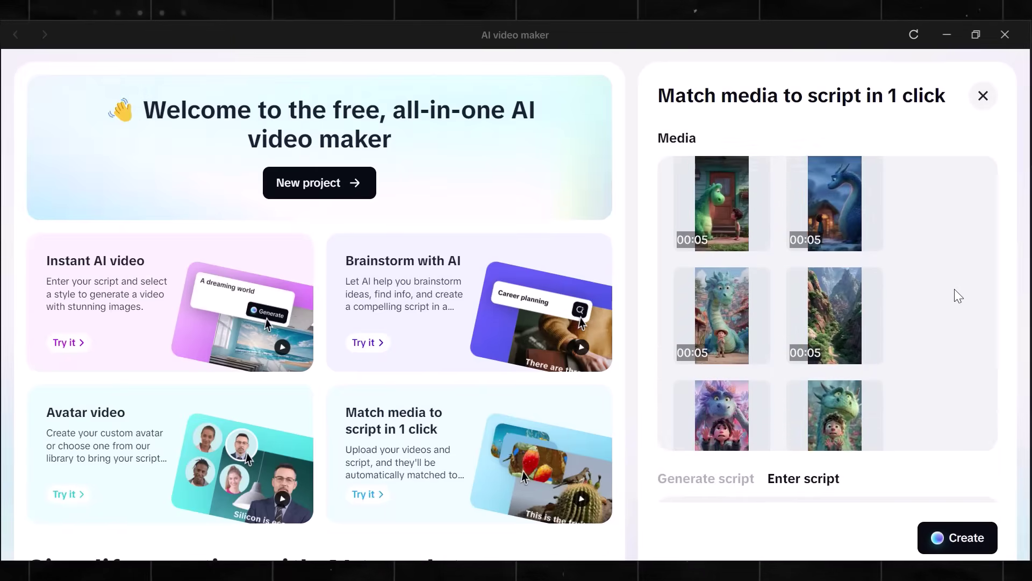
left_click(961, 545)
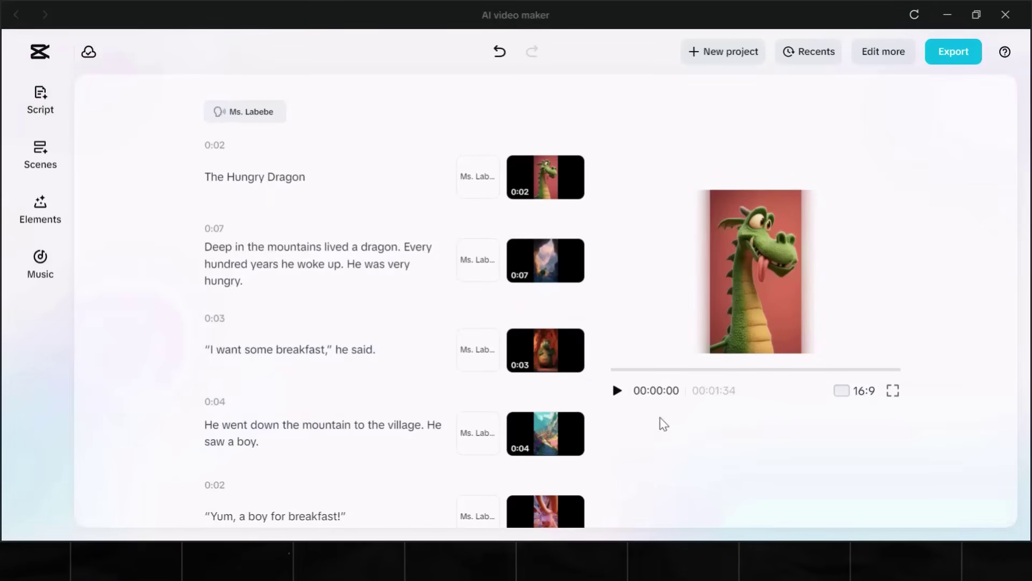
Preview the video near 16 seconds and apply the RAPOSA caption style.
mouse_move(612, 370)
left_mouse_down()
mouse_move(838, 382)
mouse_move(613, 376)
left_mouse_up()
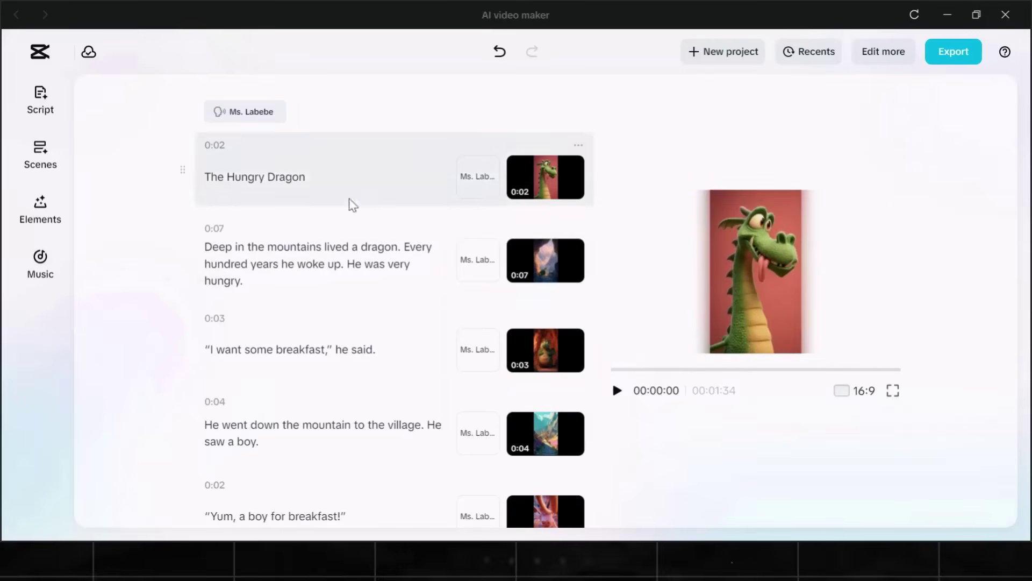
mouse_move(517, 192)
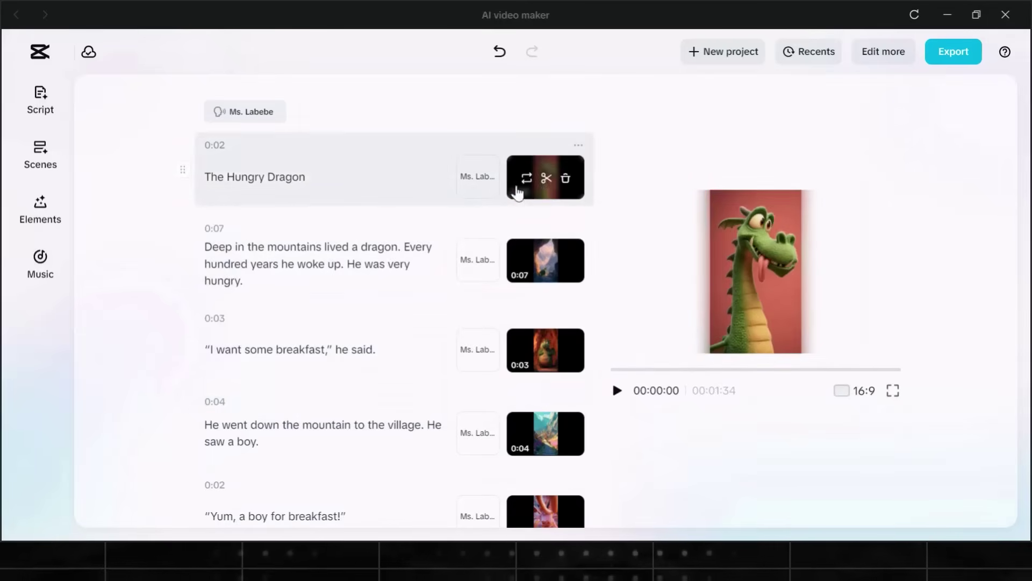
left_click(44, 215)
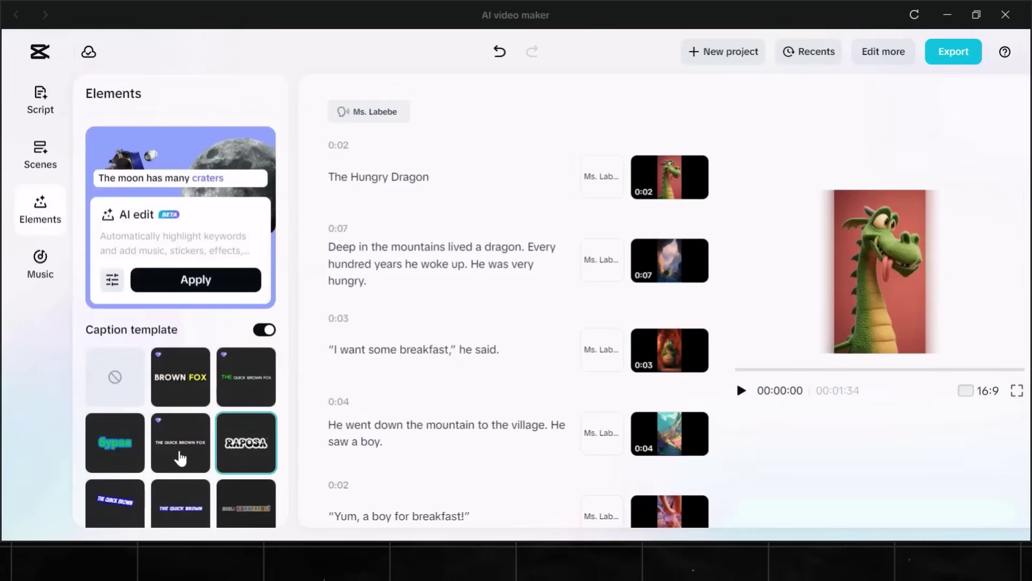
left_click(184, 379)
left_click(262, 445)
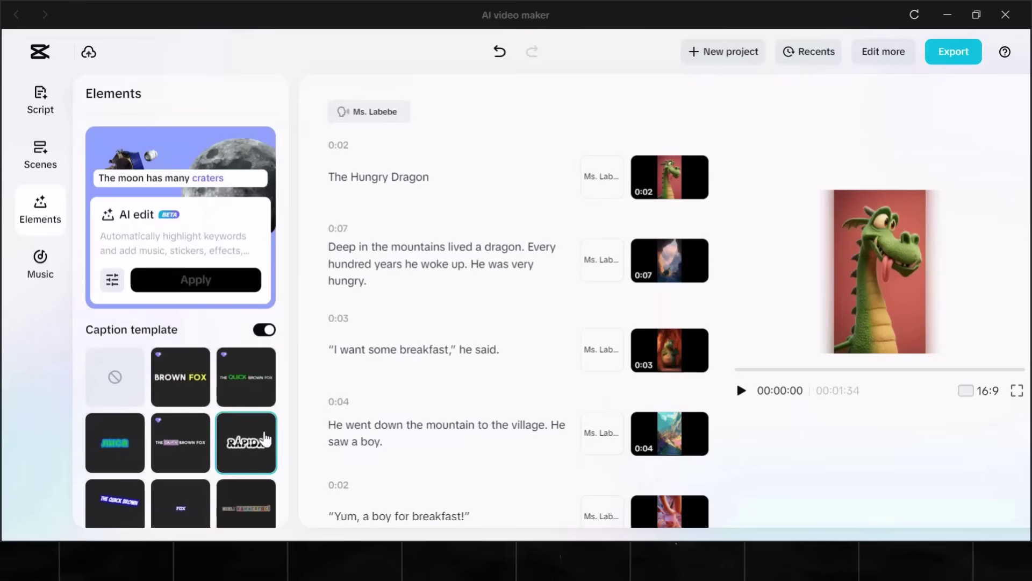
Browse the scene, script, music and elements panels, then play the dragon story preview.
left_click(41, 155)
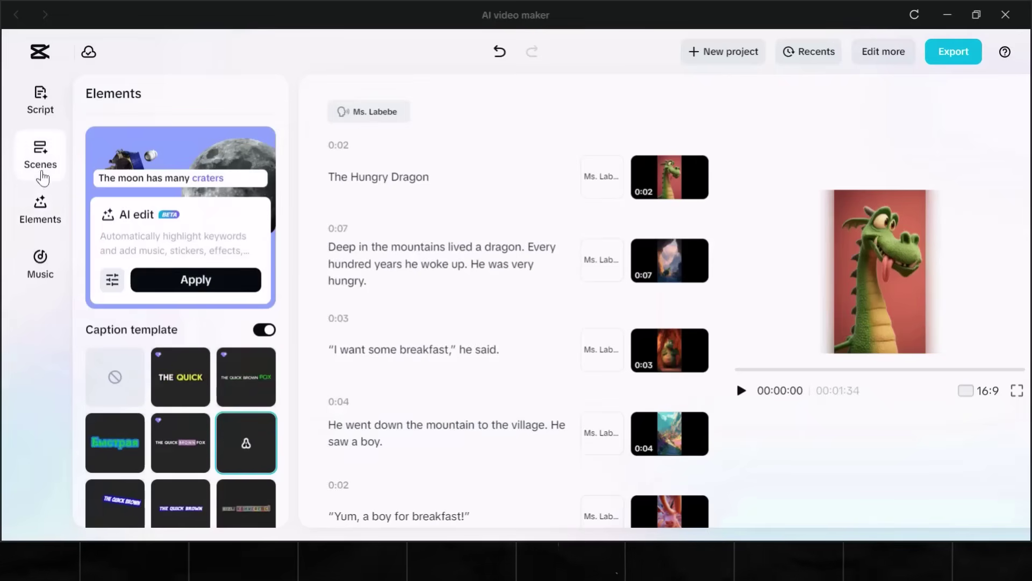
left_click(42, 105)
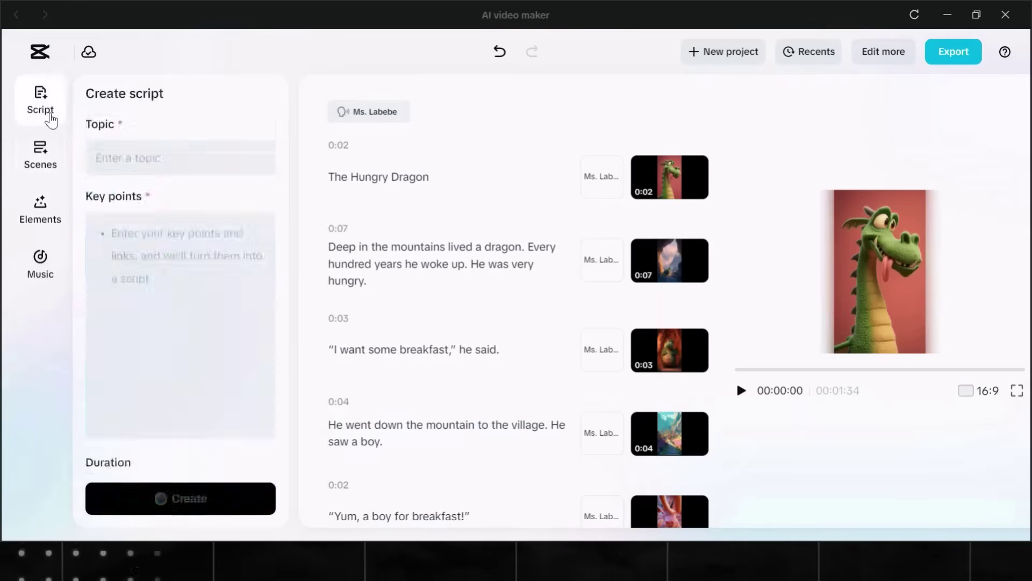
left_click(42, 259)
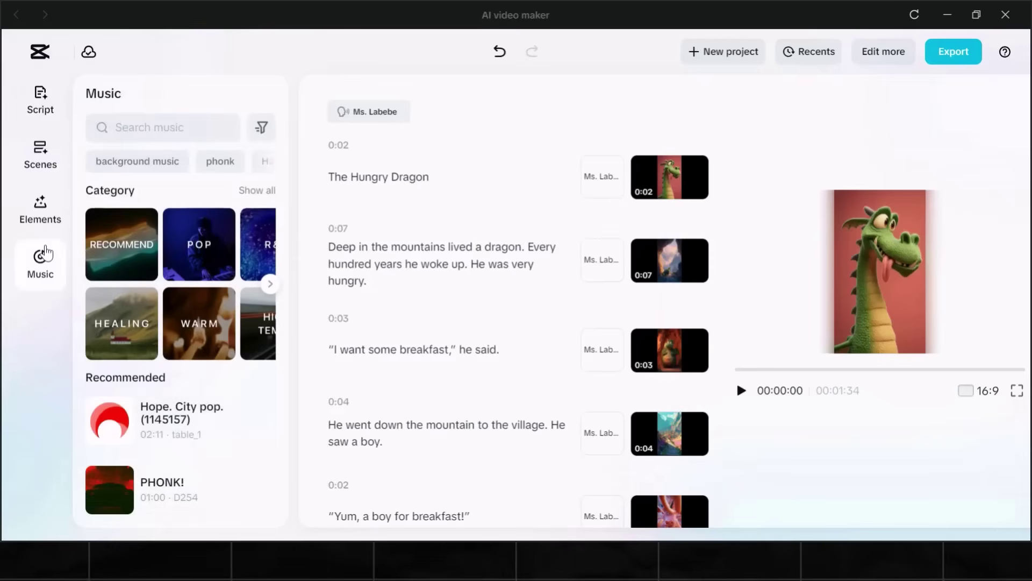
left_click(32, 207)
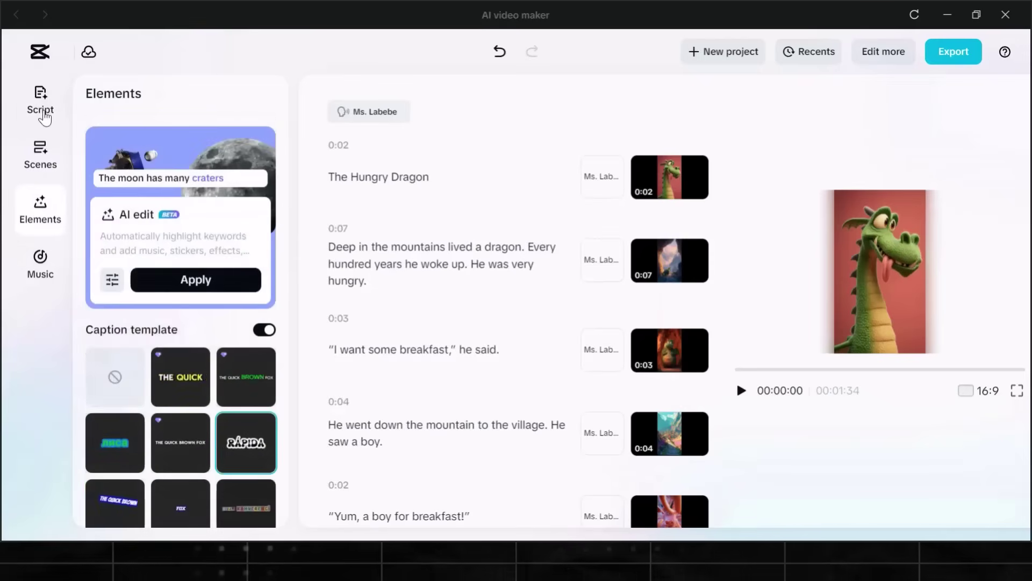
left_click(41, 104)
left_click(42, 105)
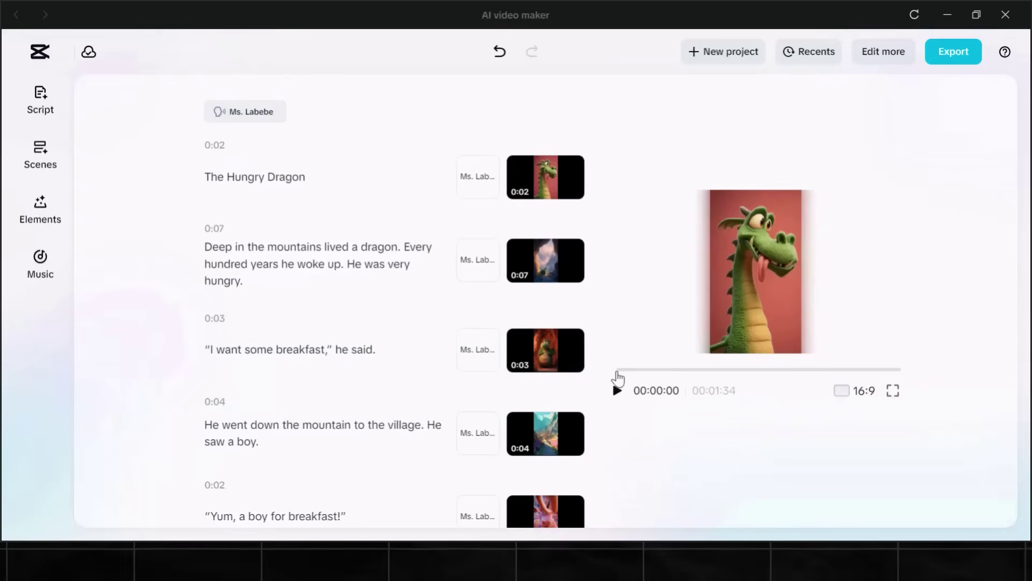
left_click(617, 391)
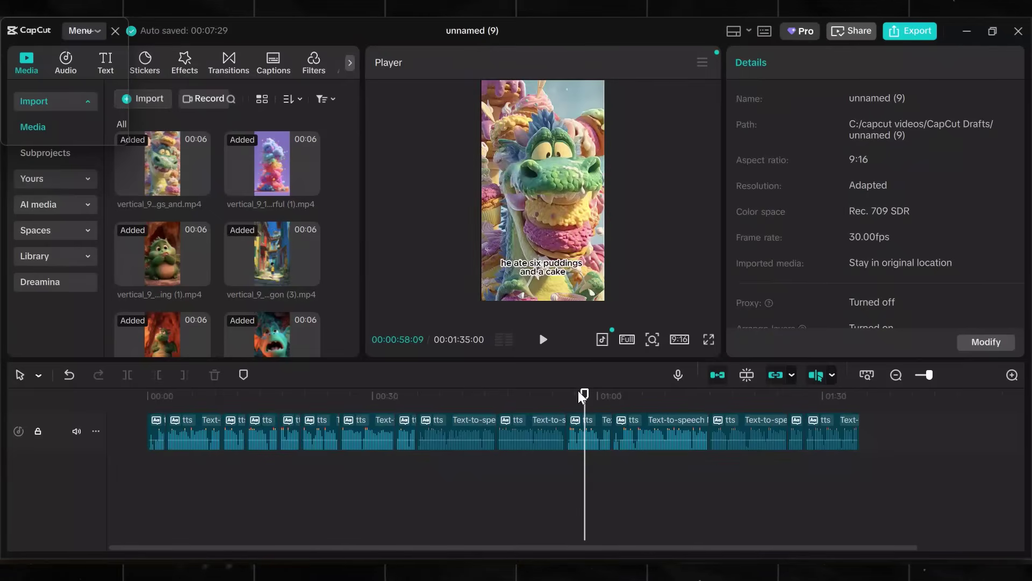
Scrub the draft to about one minute, then start a new empty project, 1229.
left_click_drag(168, 450, 129, 482)
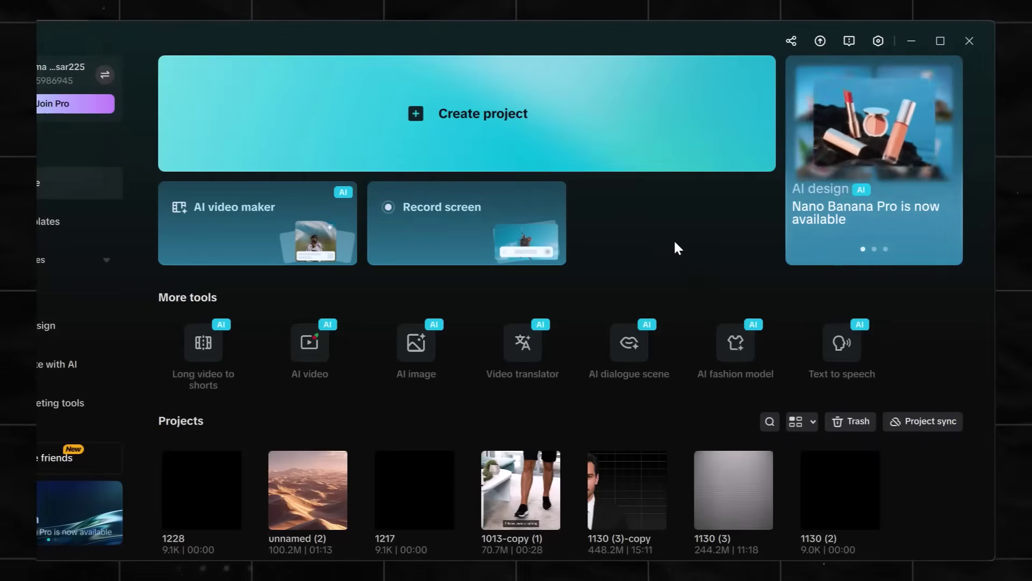
left_click(452, 117)
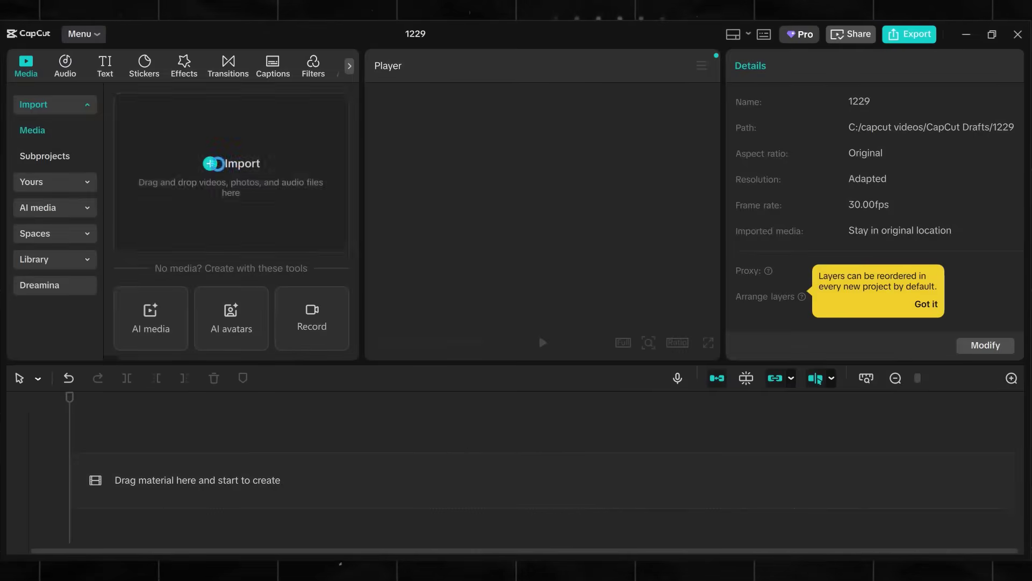
Import media and place the download (1).wav voiceover and vertical dragon clips on the timeline.
left_click(231, 163)
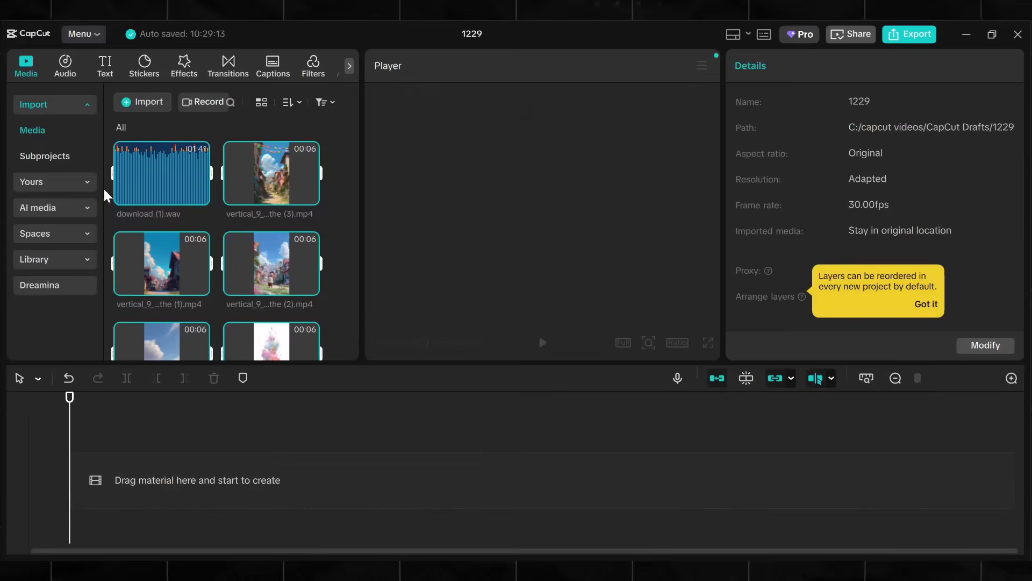
left_click_drag(162, 173, 132, 480)
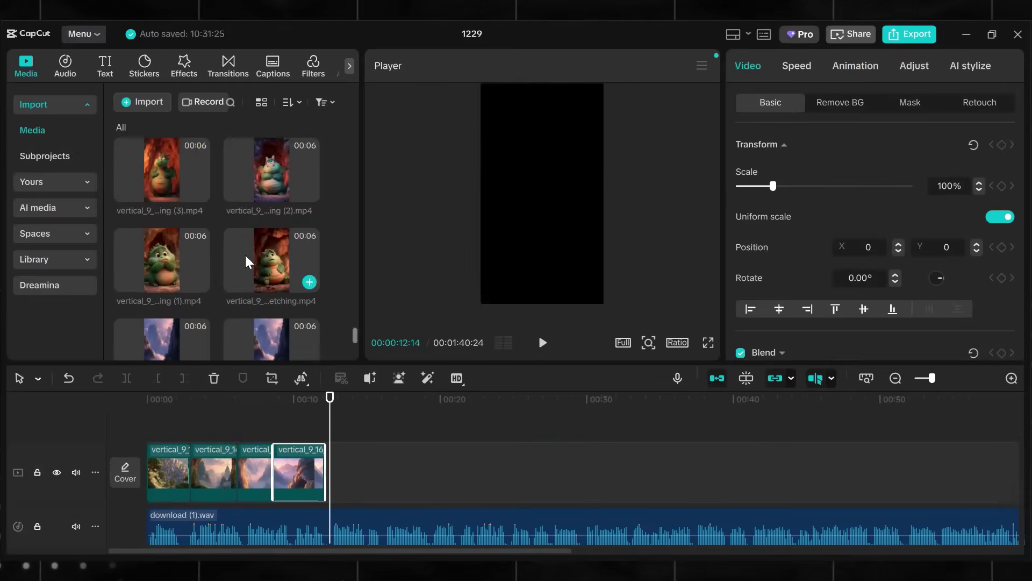
left_click(307, 281)
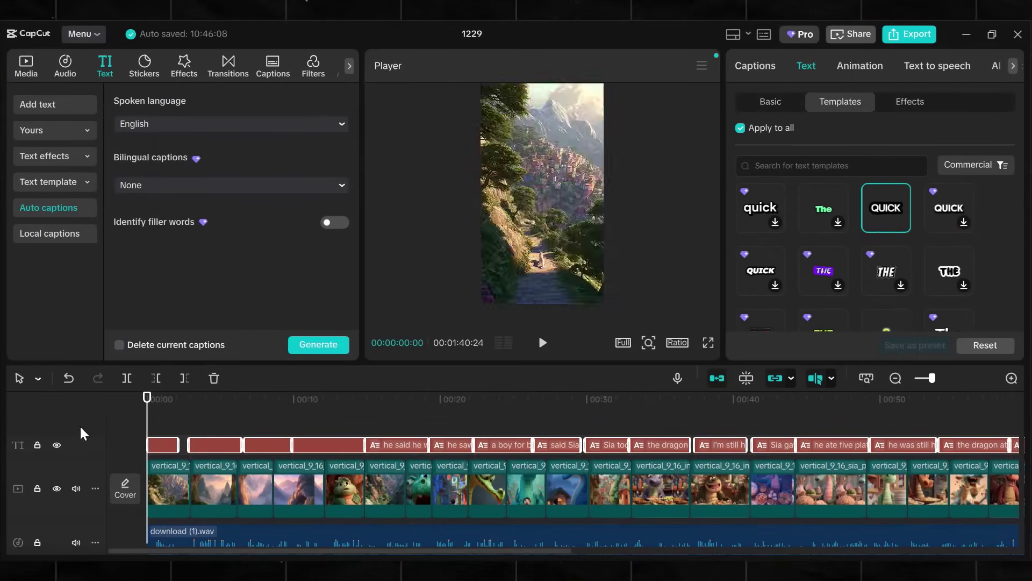
Apply the bold caption template to all captions and replay the video from the start.
left_click(260, 420)
key("space")
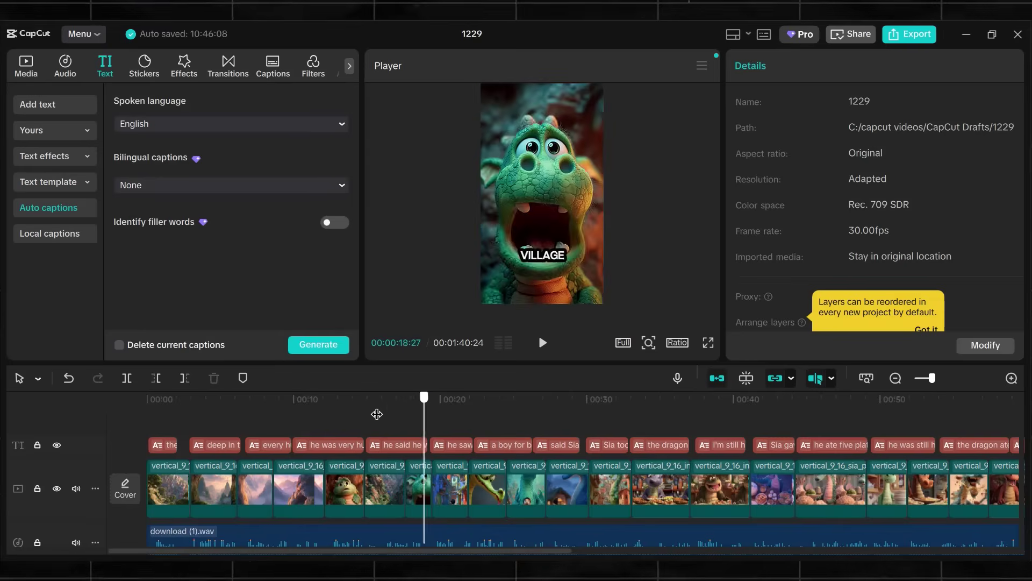
key("Home")
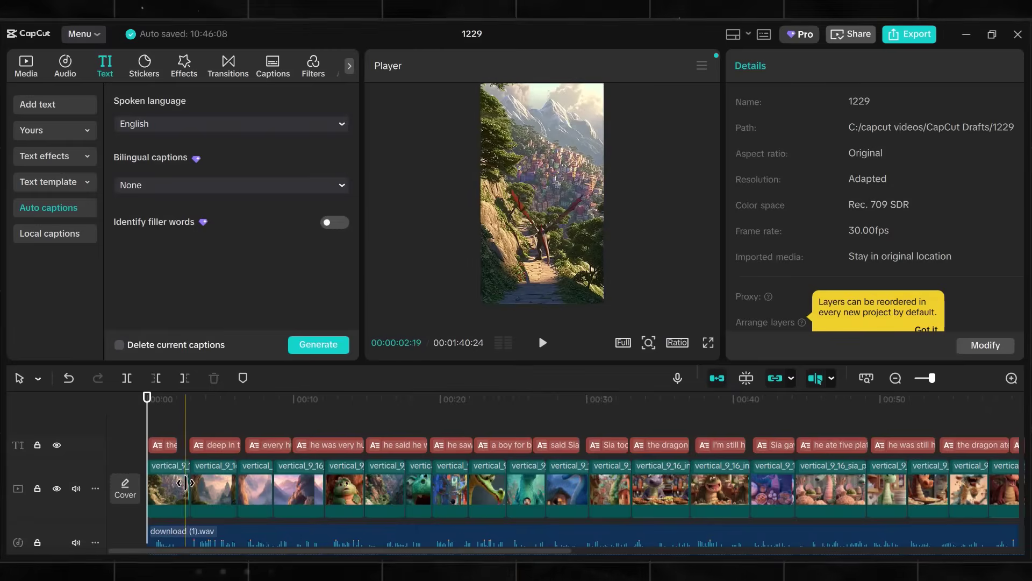
Select the first clip, set the playhead at its end, and open the Transitions library.
left_click(168, 484)
left_click(190, 413)
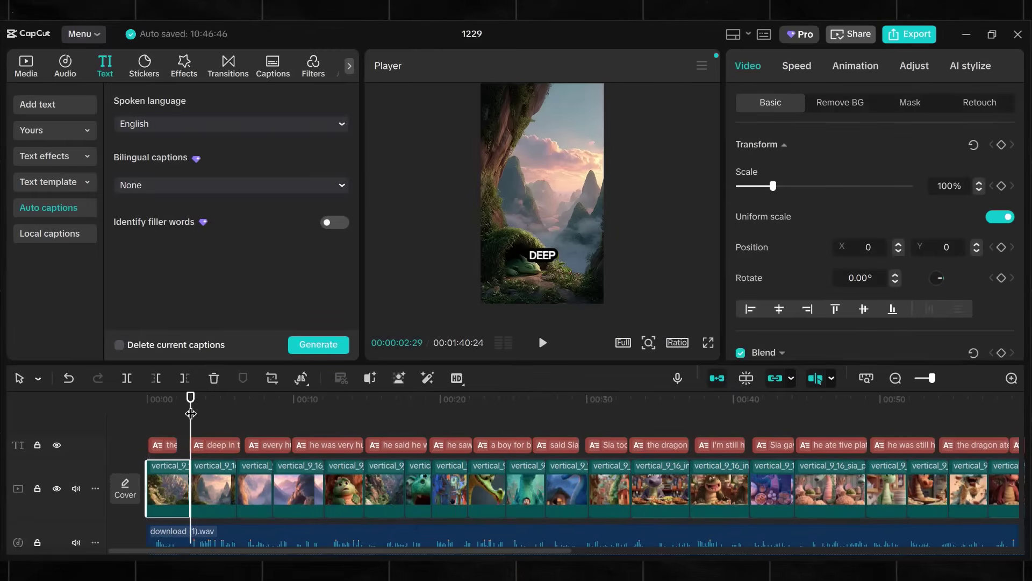
left_click(233, 77)
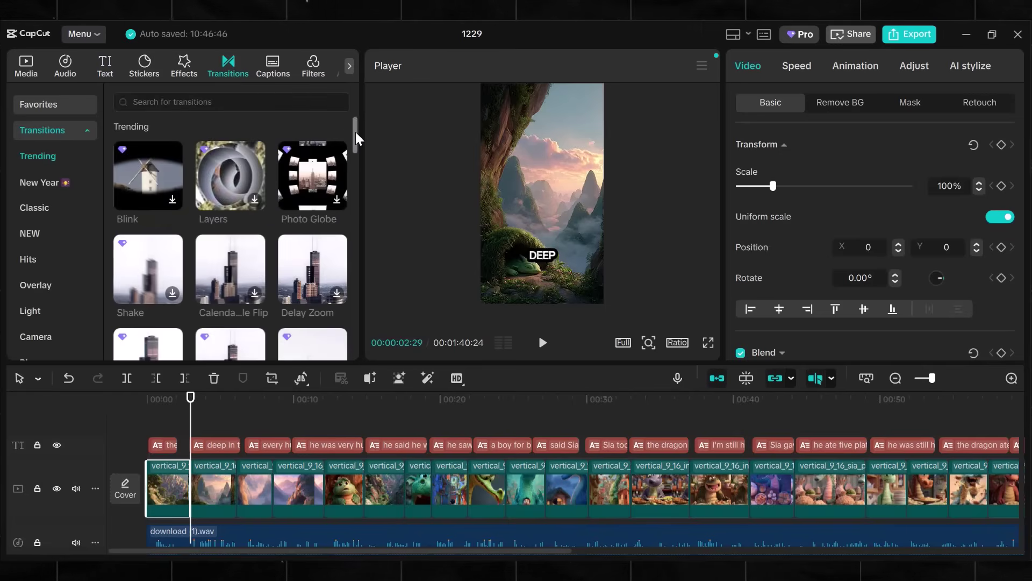
Place 1.5-second Page Flip transitions between the dragon clips, found by searching transitions for 'Paper'.
left_click_drag(357, 138, 344, 336)
scroll(344, 323, "down", 5)
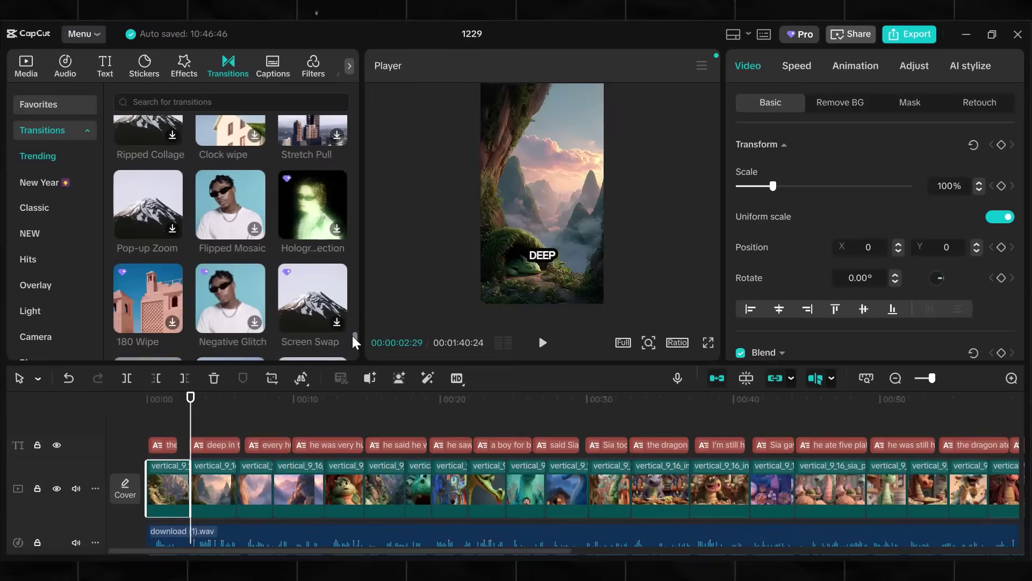
left_click(184, 102)
type("Paper")
left_click(162, 190)
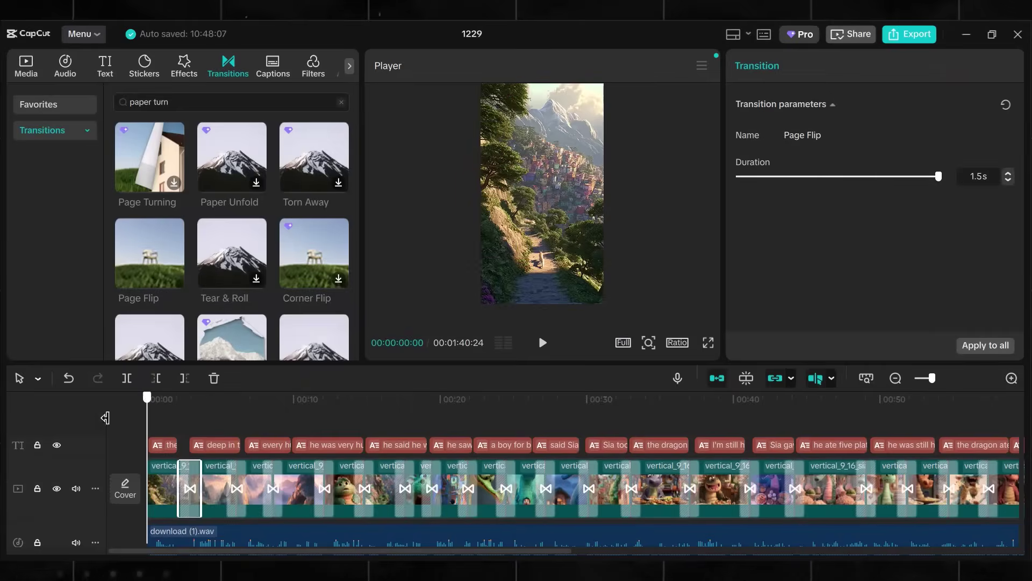
Search Effects for 'Spar' and drag the Spark sparkle effect onto the video.
left_click(184, 65)
left_click(201, 102)
type("Spar")
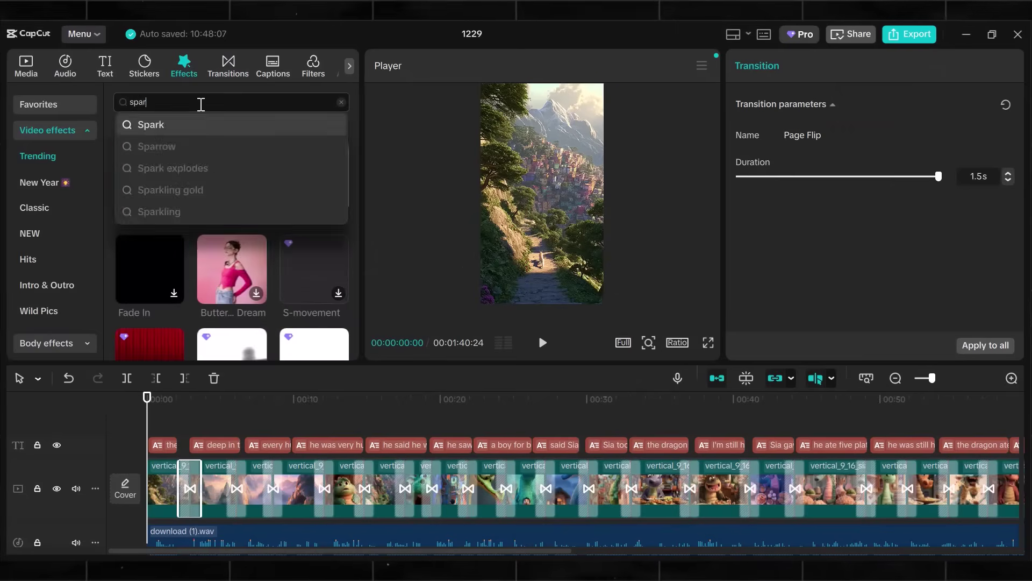
left_click(156, 209)
left_click_drag(314, 275, 177, 451)
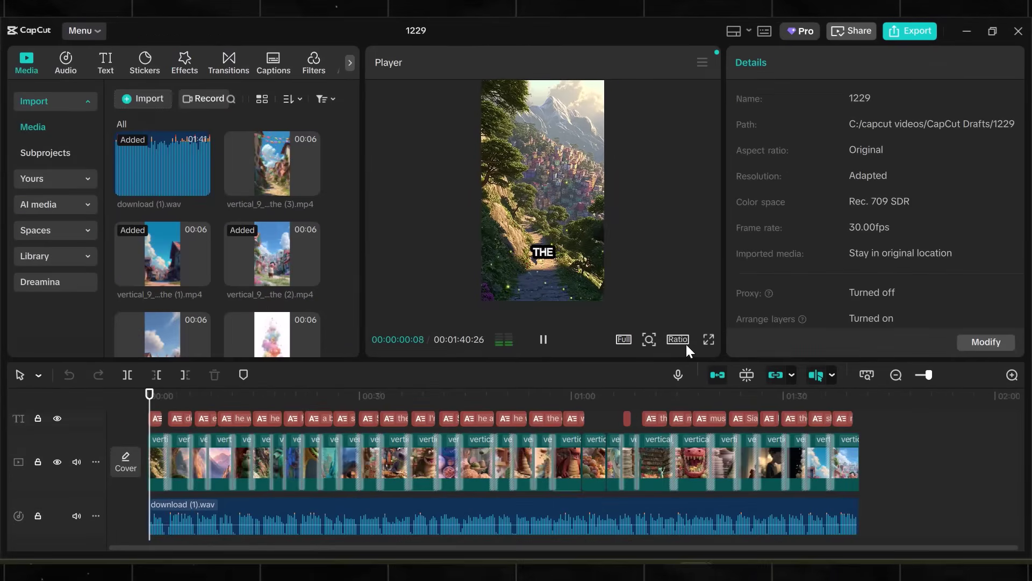
Play the captioned dragon video with page-flip transitions in full-screen view.
left_click(709, 341)
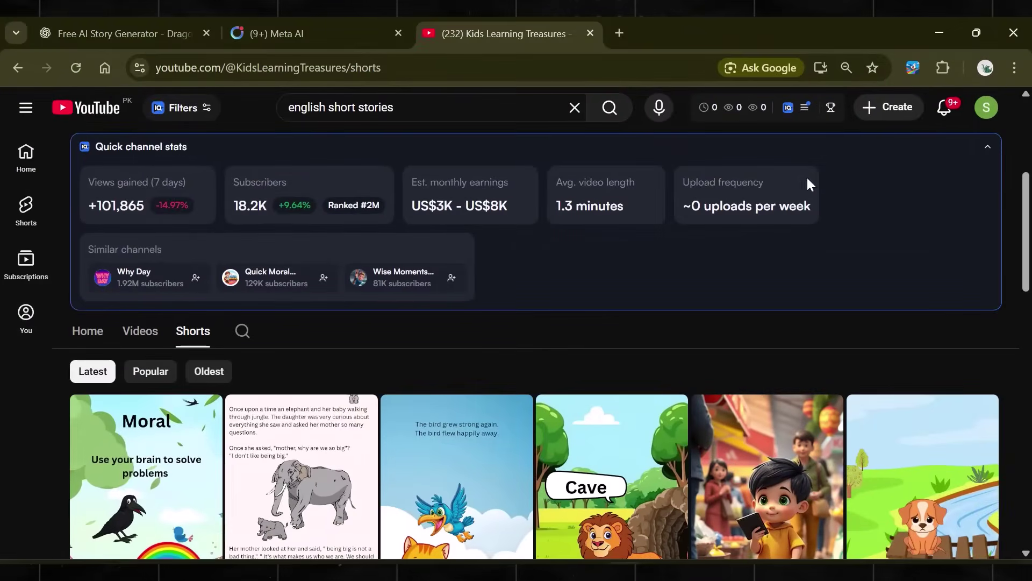
Browse down and back up the moral-stories channel's Shorts grid, then return to the Meta AI media gallery.
scroll(1009, 318, "down", 6)
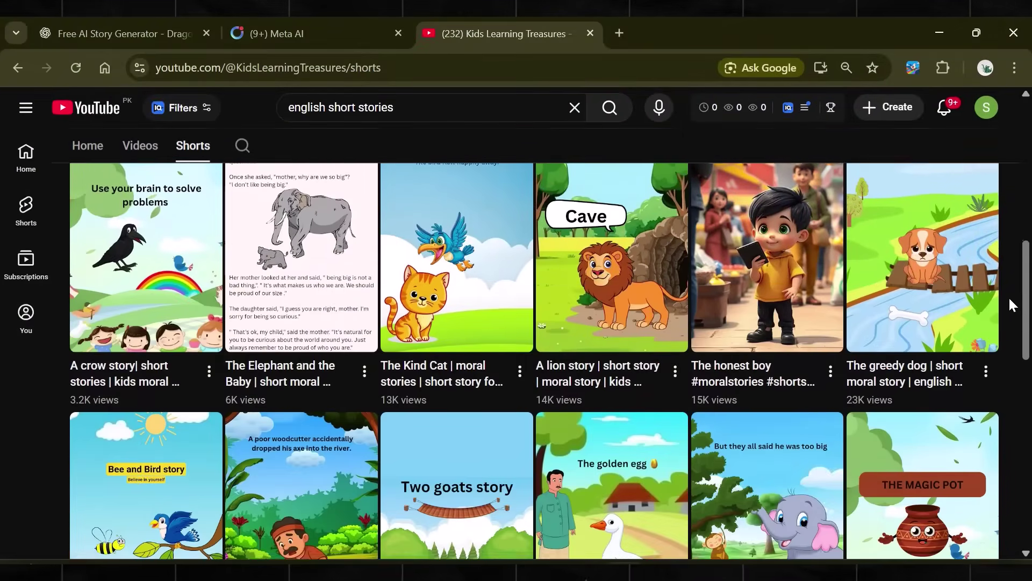
scroll(1009, 317, "down", 5)
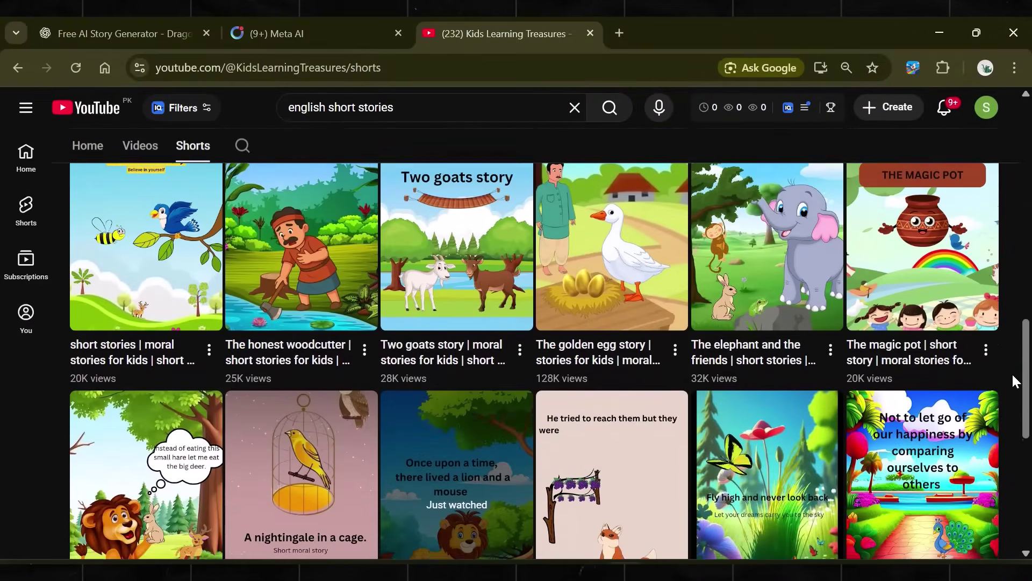
scroll(1012, 402, "down", 5)
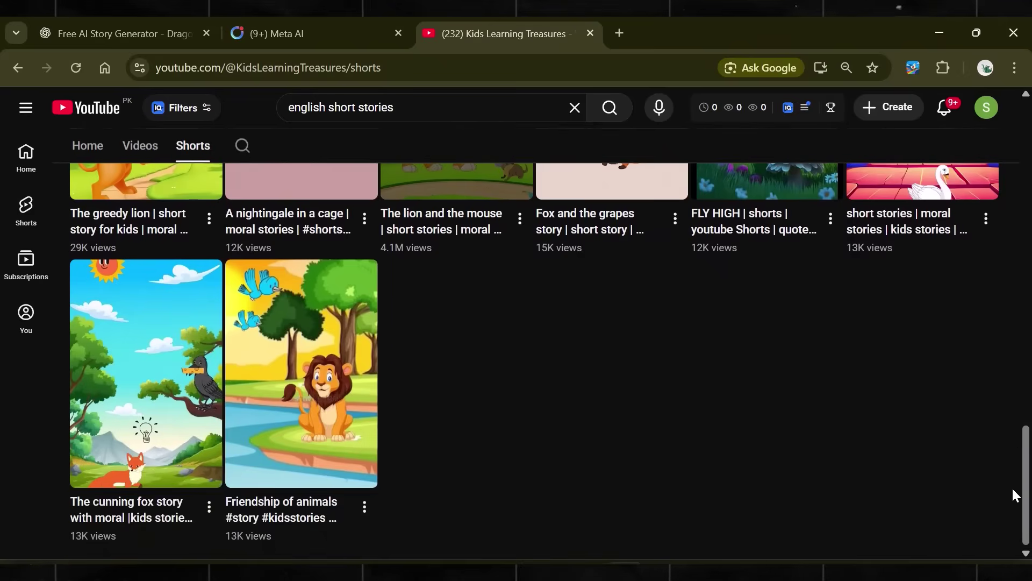
scroll(1027, 481, "up", 7)
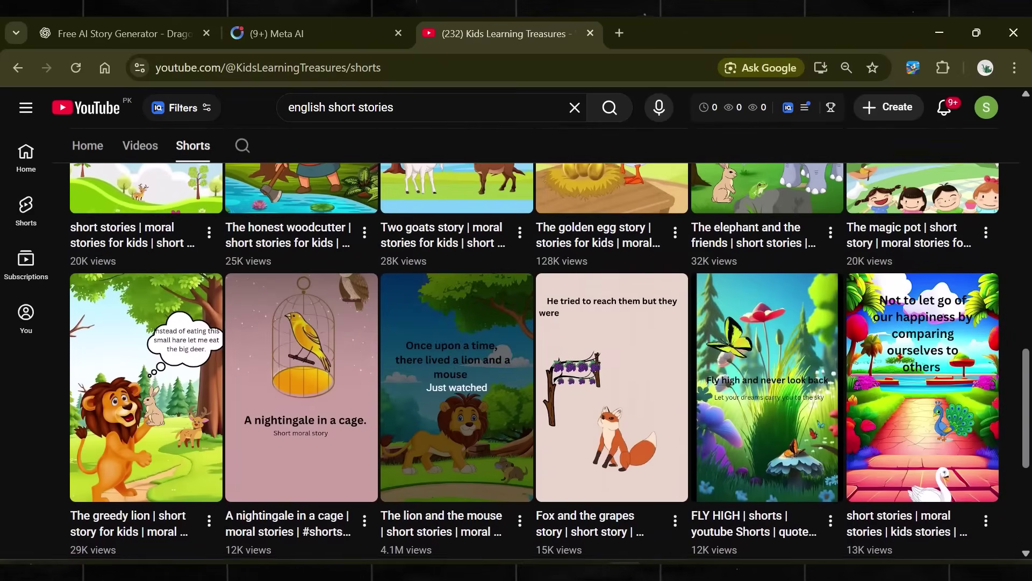
scroll(534, 361, "up", 5)
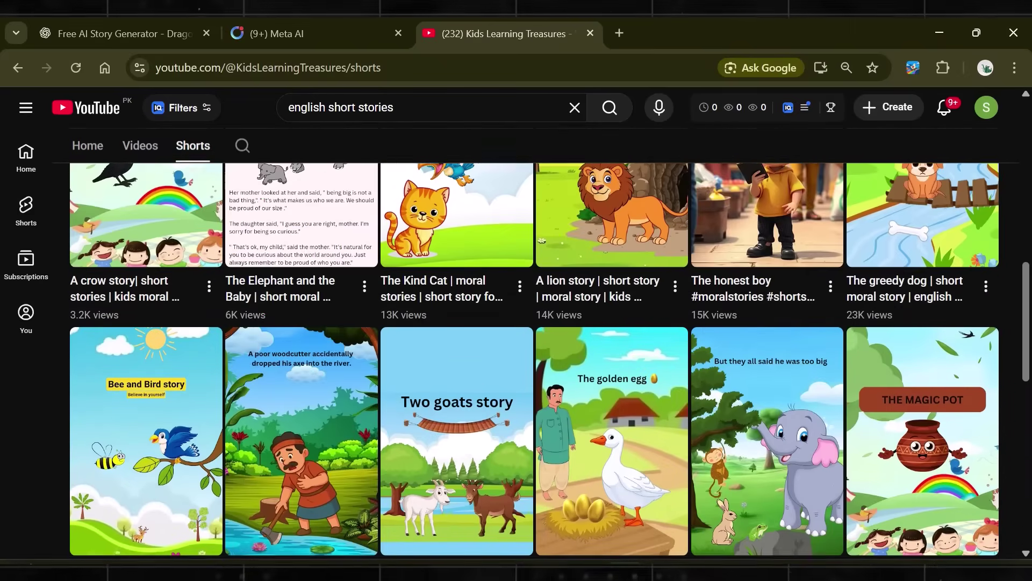
scroll(1029, 230, "up", 4)
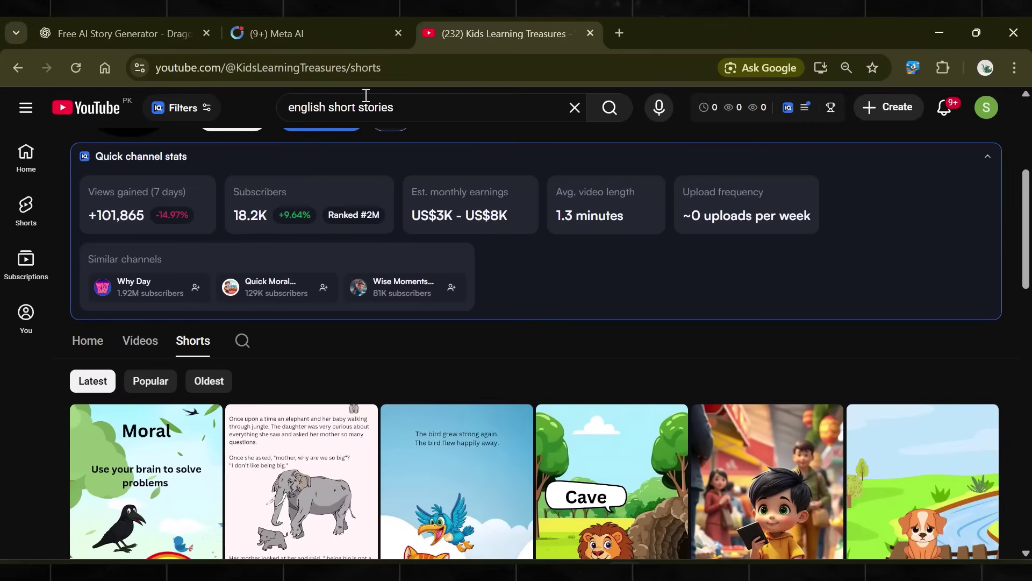
left_click(344, 35)
scroll(1029, 208, "up", 5)
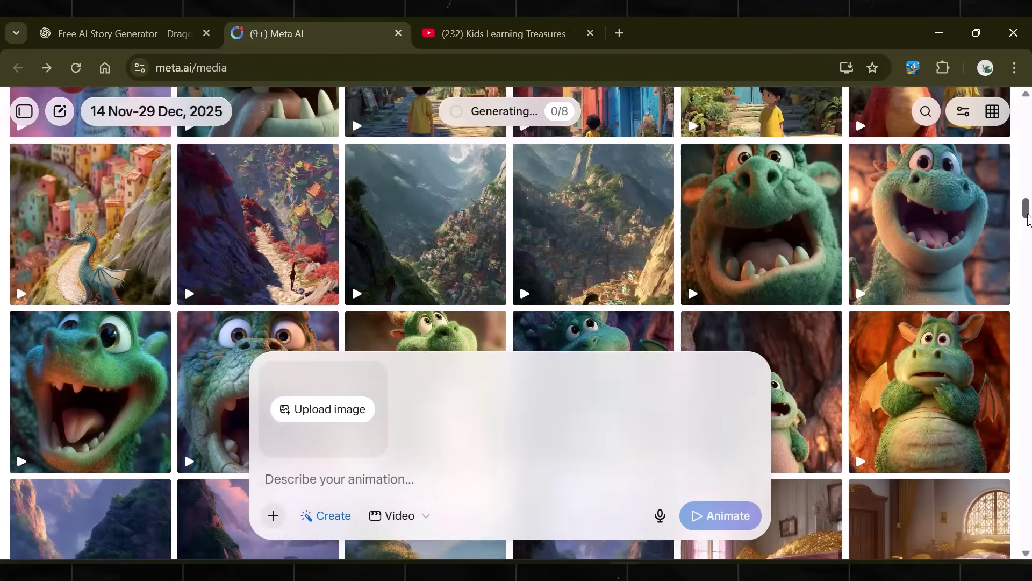
left_click_drag(1030, 209, 959, 401)
scroll(958, 402, "down", 3)
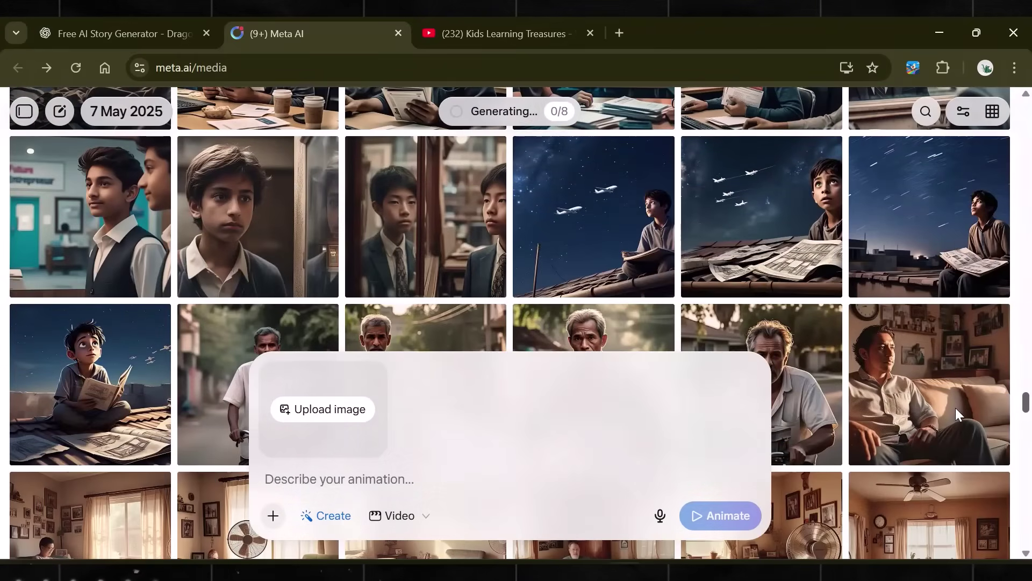
scroll(954, 416, "down", 12)
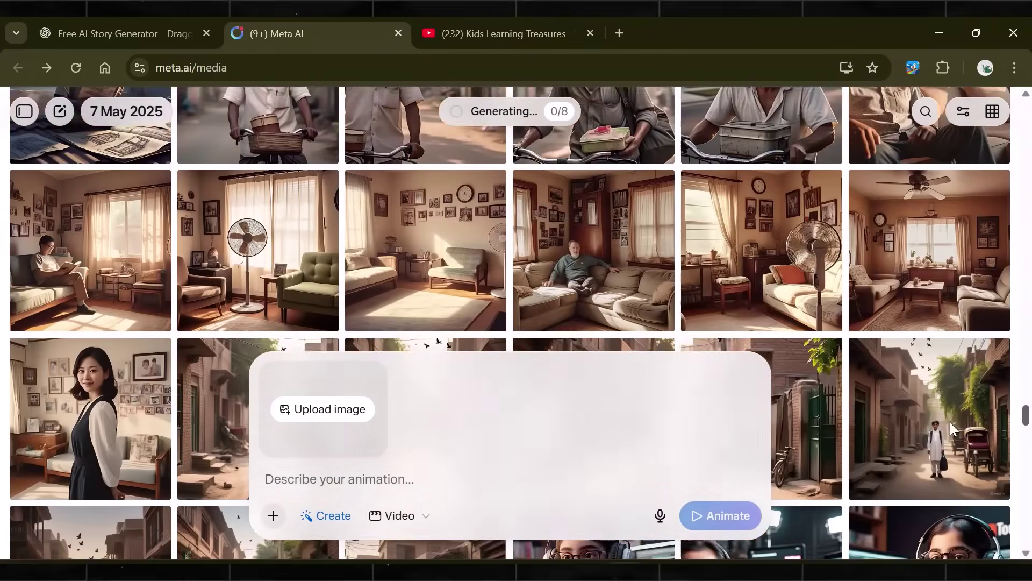
scroll(938, 452, "down", 15)
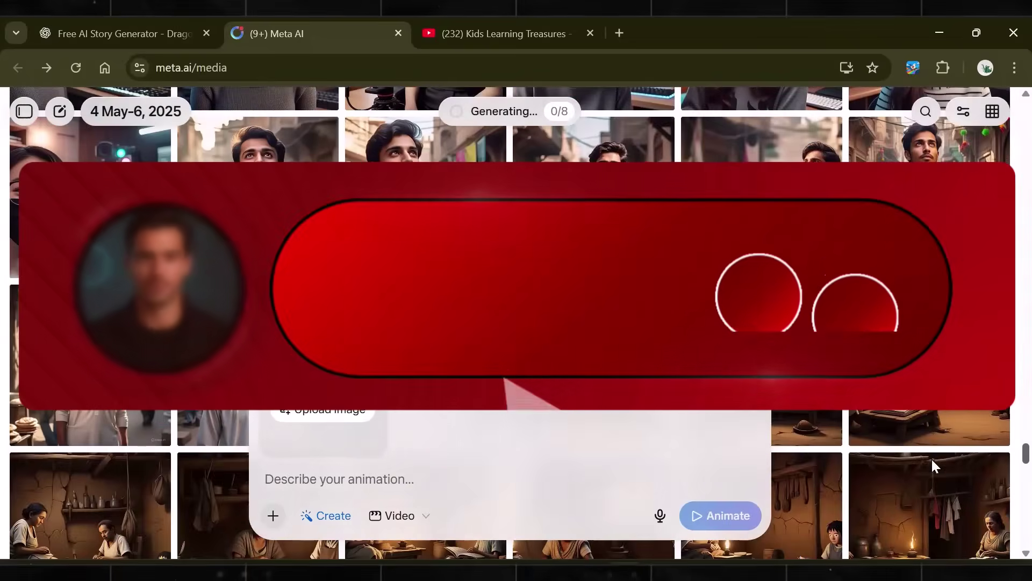
scroll(927, 473, "down", 5)
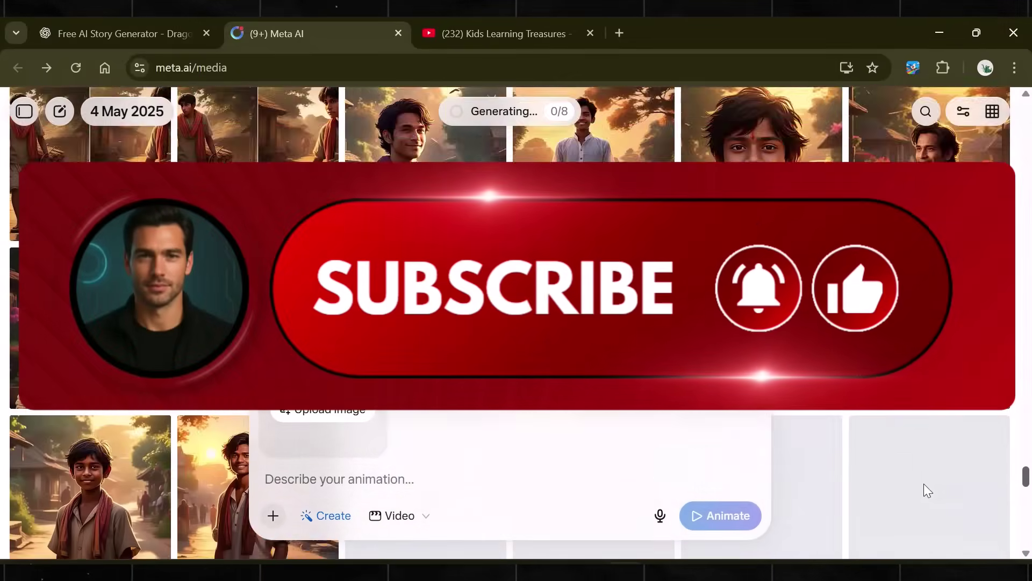
scroll(933, 487, "up", 15)
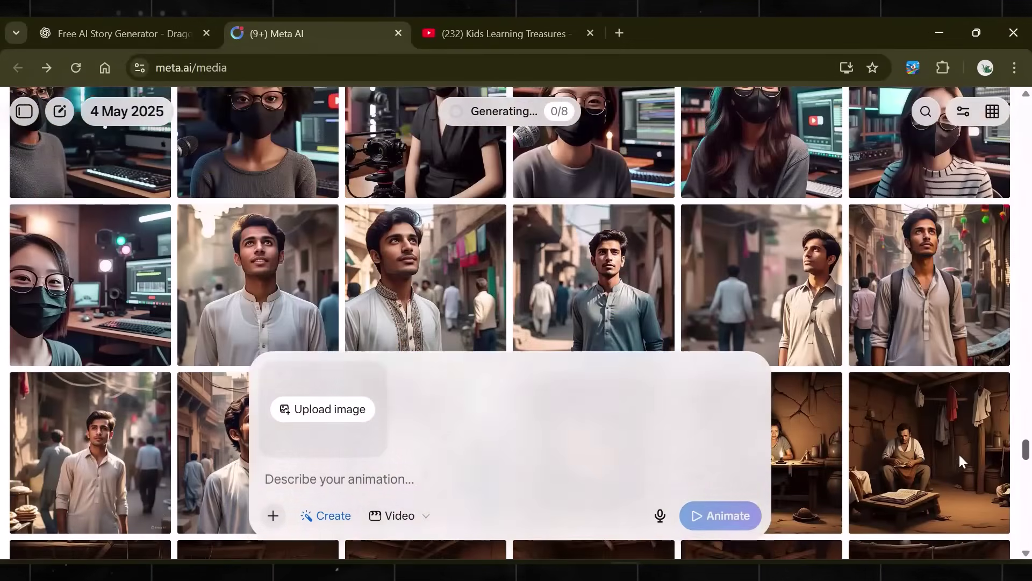